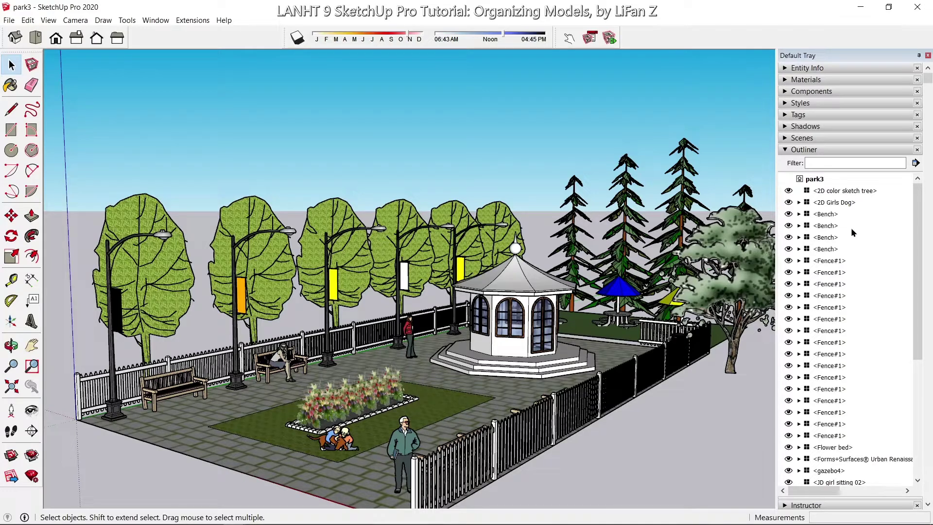
- Orbit around the park model and zoom in close on the gazebo
scroll(852, 230, "down", 7)
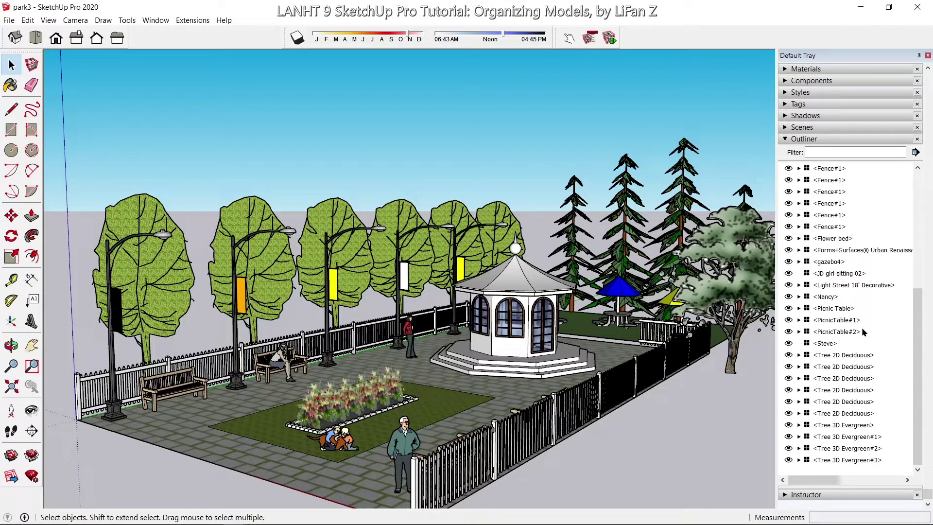
scroll(861, 327, "up", 5)
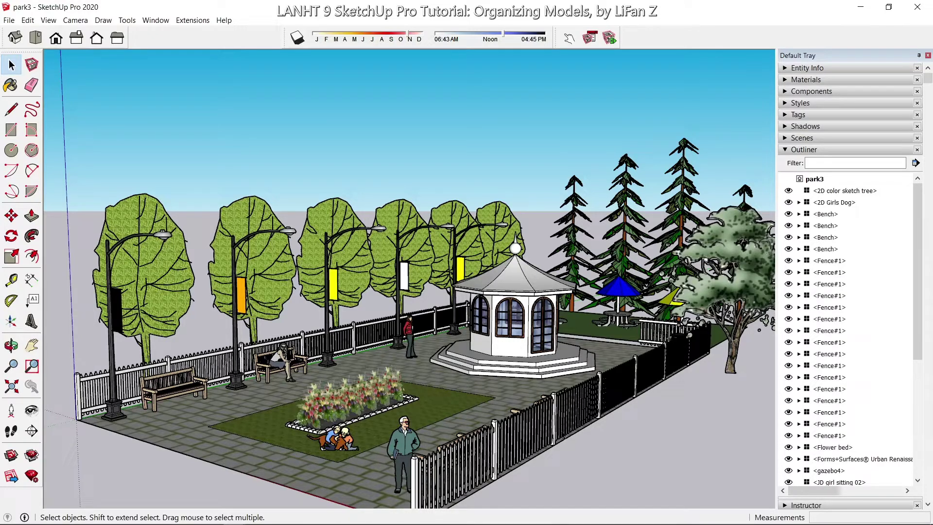
middle_click_drag(558, 425, 618, 428)
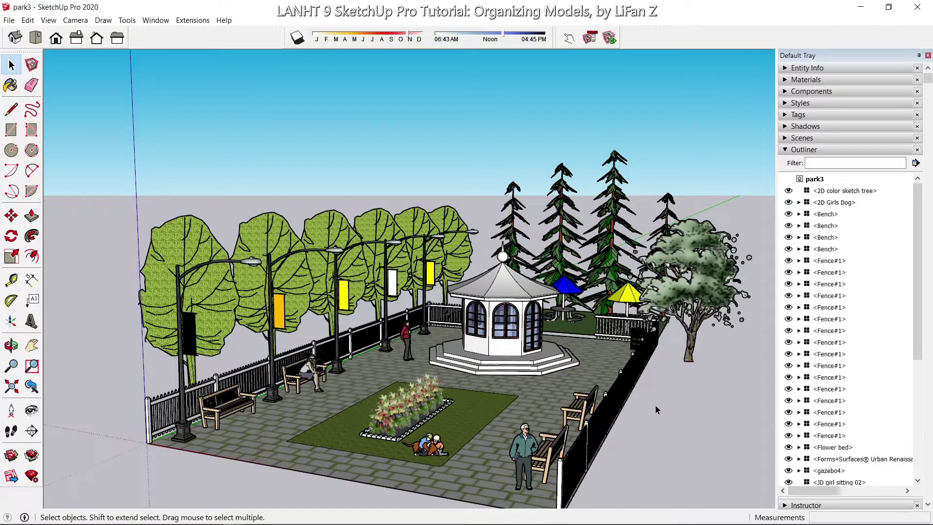
middle_click_drag(653, 391, 568, 369)
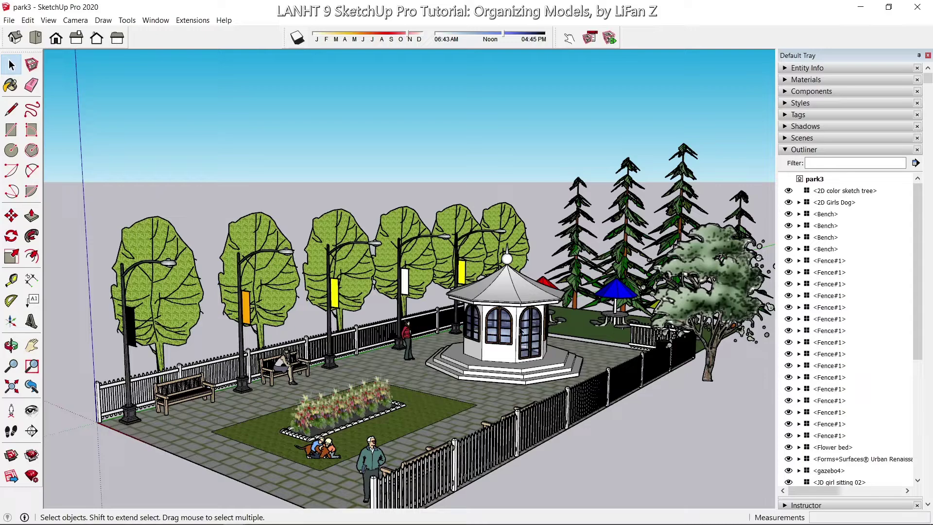
scroll(521, 329, "up", 3)
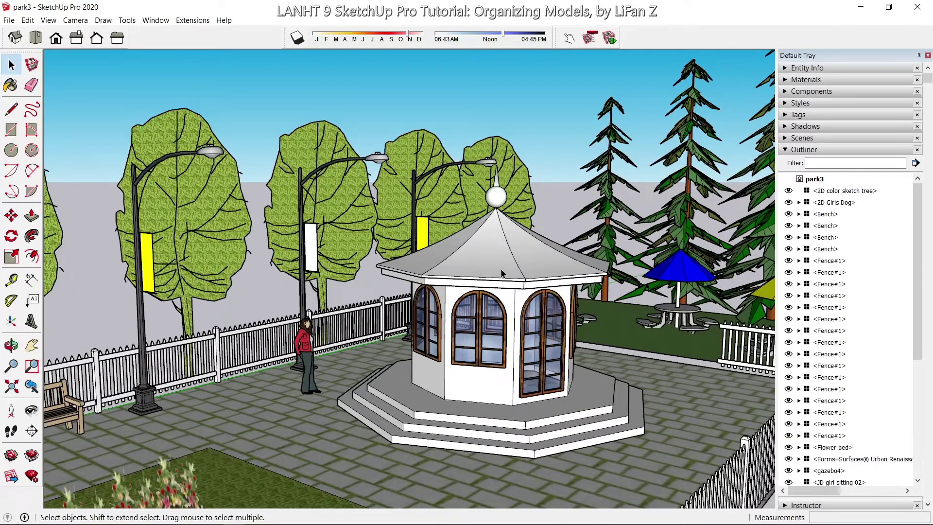
- Reload the gazebo component from the gazebo4 file
right_click(502, 273)
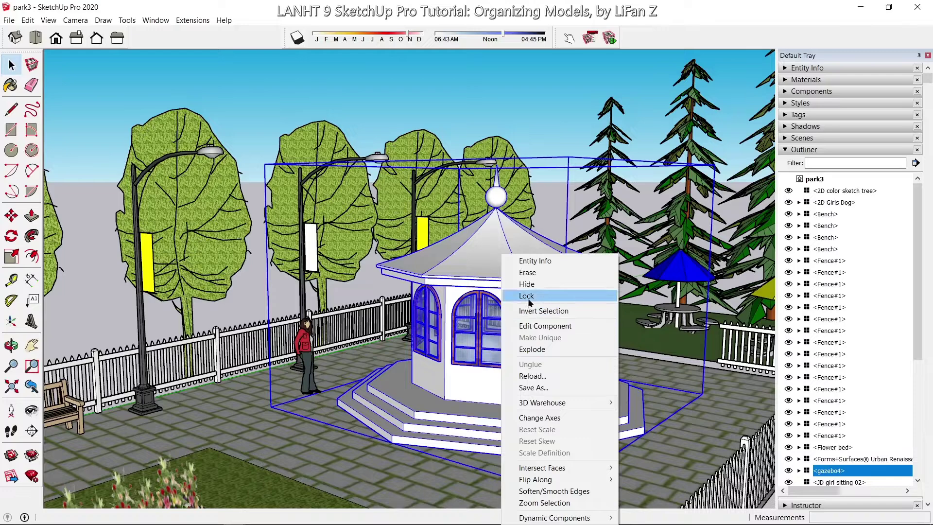
left_click(526, 378)
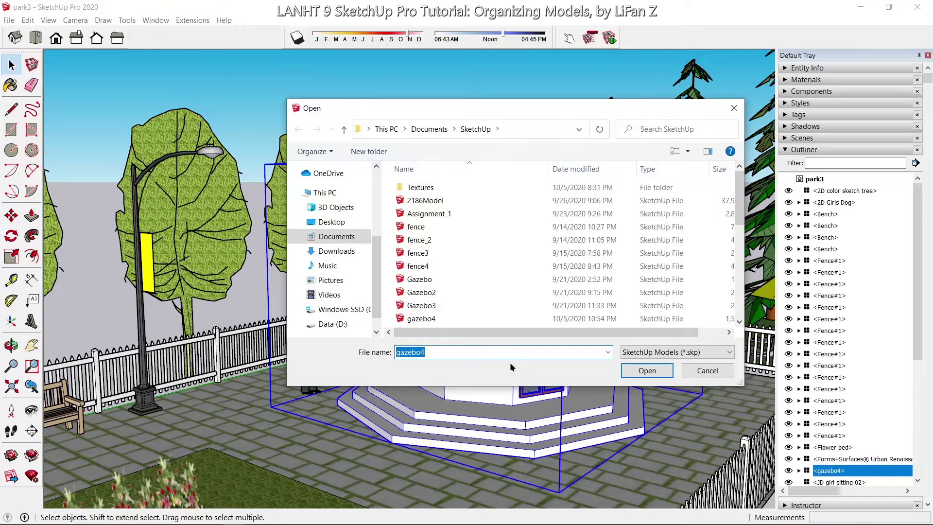
left_click(629, 369)
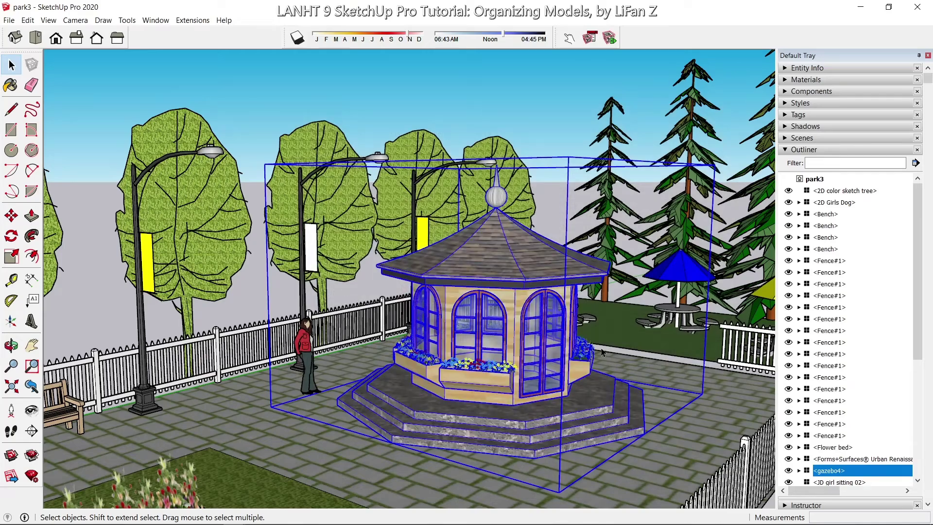
- Zoom out, recenter the park in the view and clear the gazebo selection
scroll(600, 329, "down", 5)
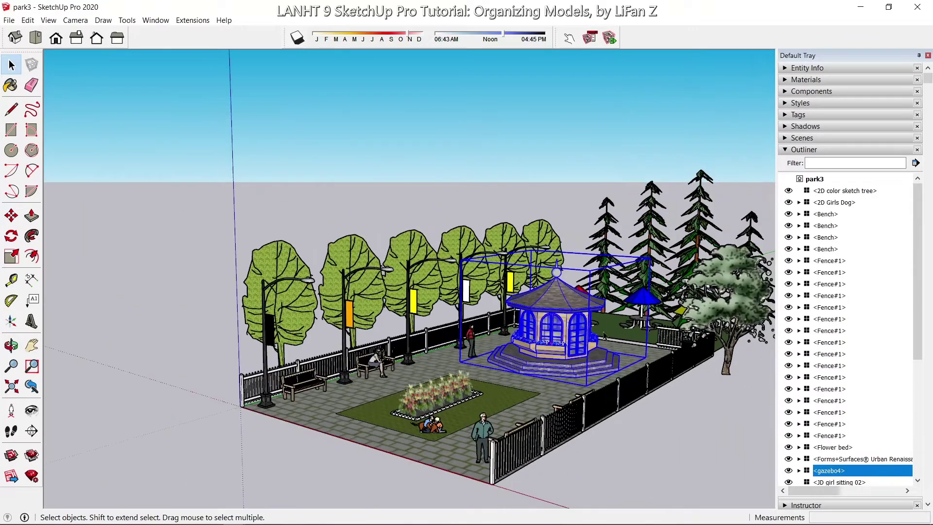
left_click(32, 345)
left_click_drag(234, 403, 161, 413)
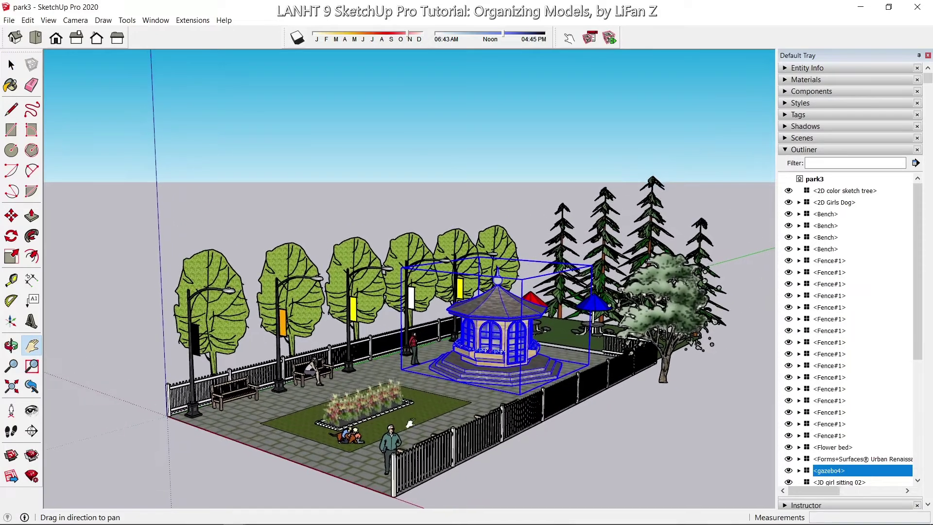
key("space")
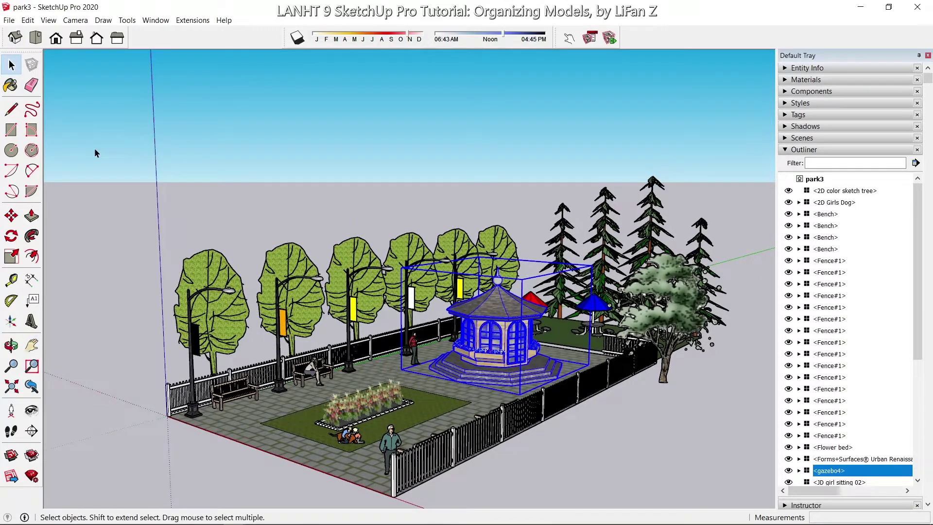
left_click(398, 153)
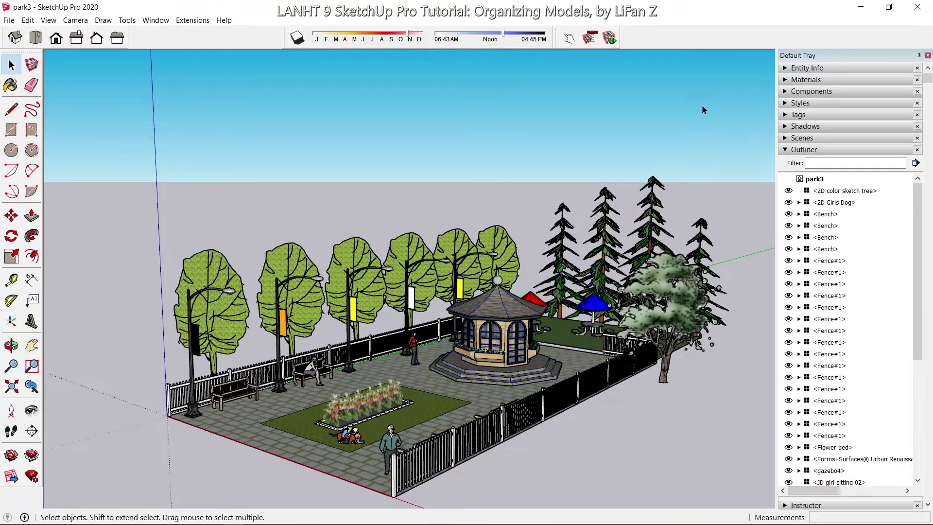
left_click(786, 115)
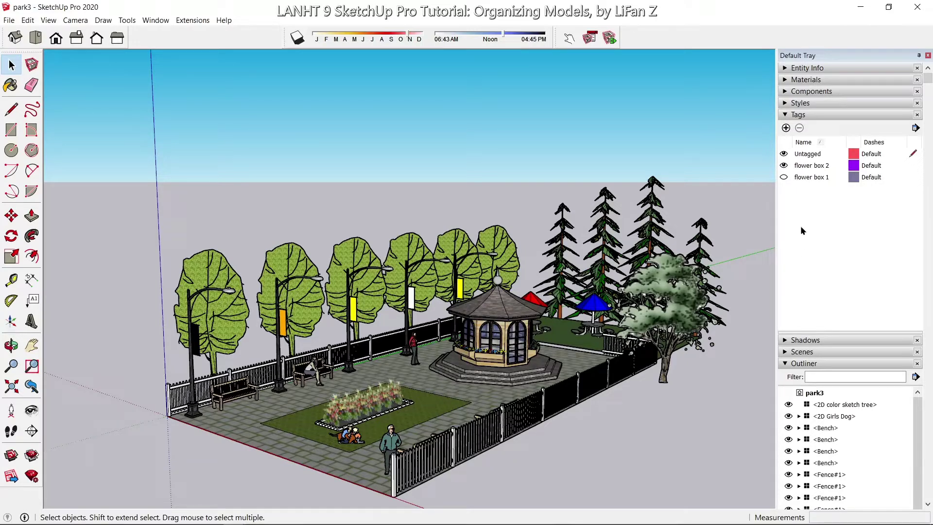
- Add a new tag named Plants
left_click(786, 127)
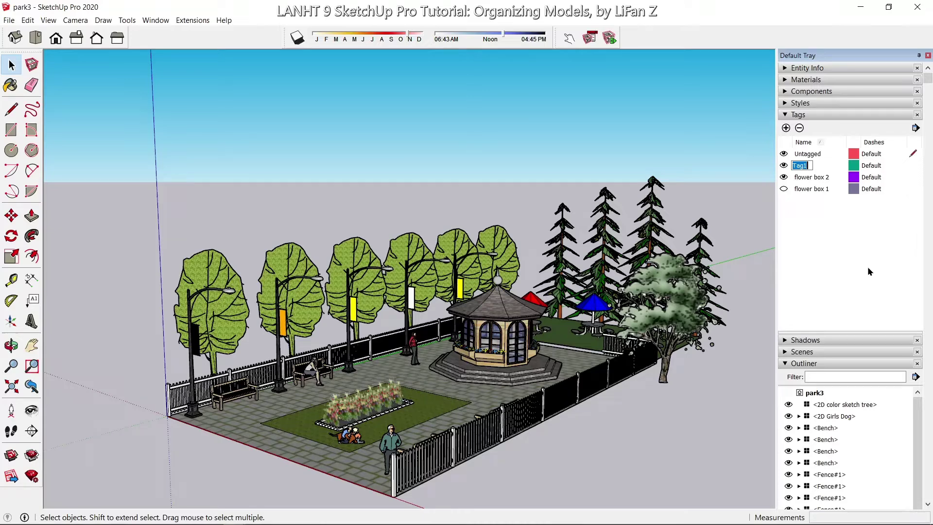
type("Plants")
key("Return")
- Add a second tag named People, correcting the misspelled 'Peopel'
left_click(785, 127)
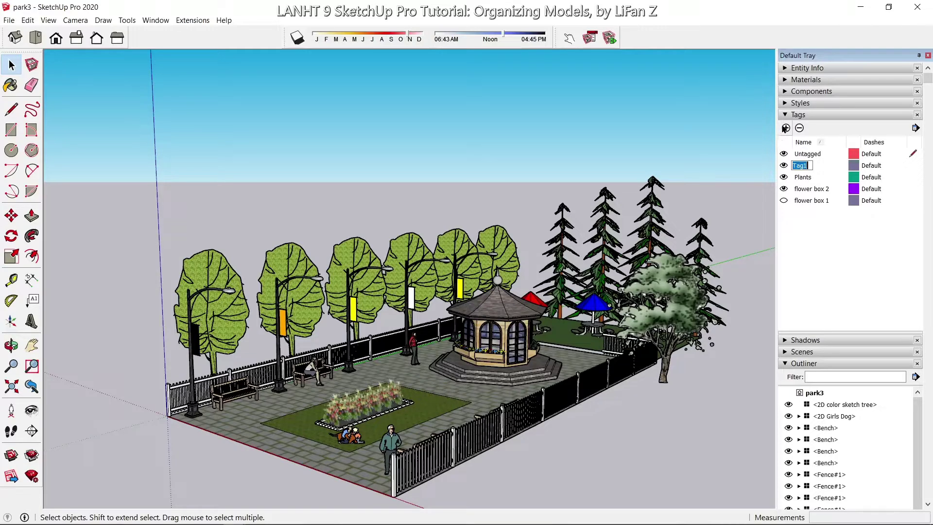
type("Peopel")
key("BackSpace")
key("BackSpace")
type("le")
key("Return")
- Add a third tag named Furniture and deselect it in the list
left_click(786, 128)
type("Furniture")
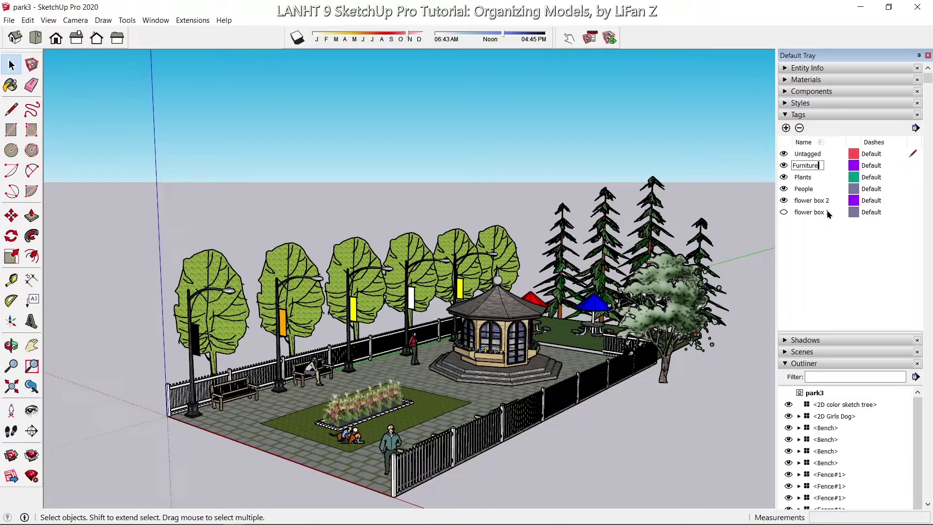
key("Return")
left_click(835, 285)
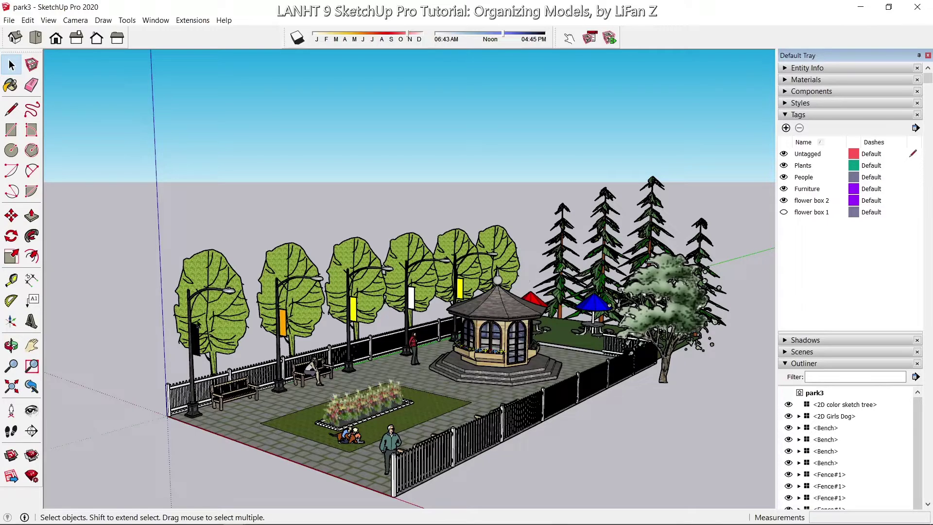
- Assign the Furniture tag to the row of street lamps in Entity Info
left_click(198, 331)
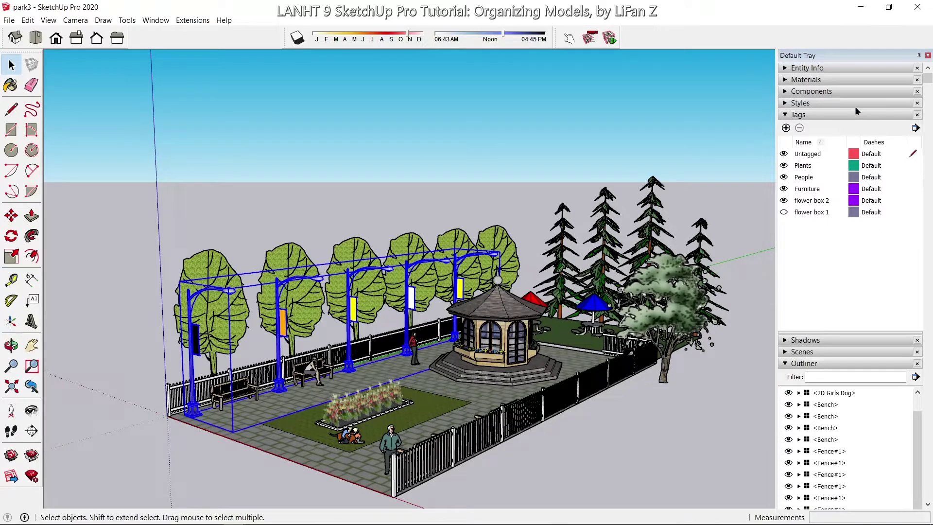
left_click(786, 68)
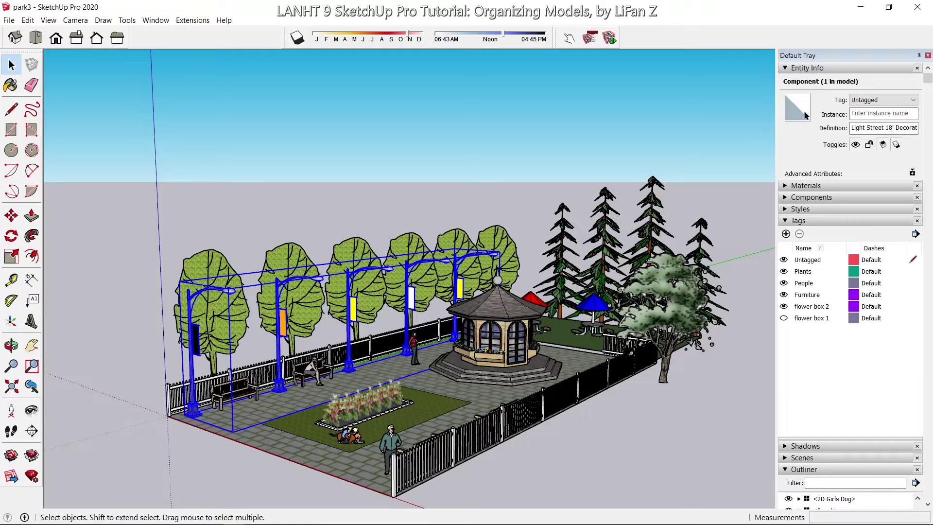
left_click(905, 103)
left_click(893, 127)
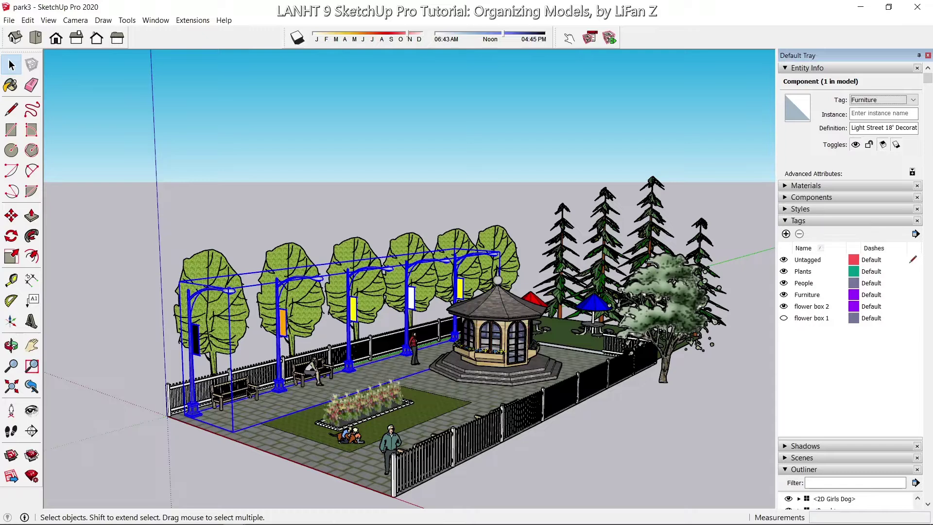
- Select the four benches scattered around the park
left_click(249, 395)
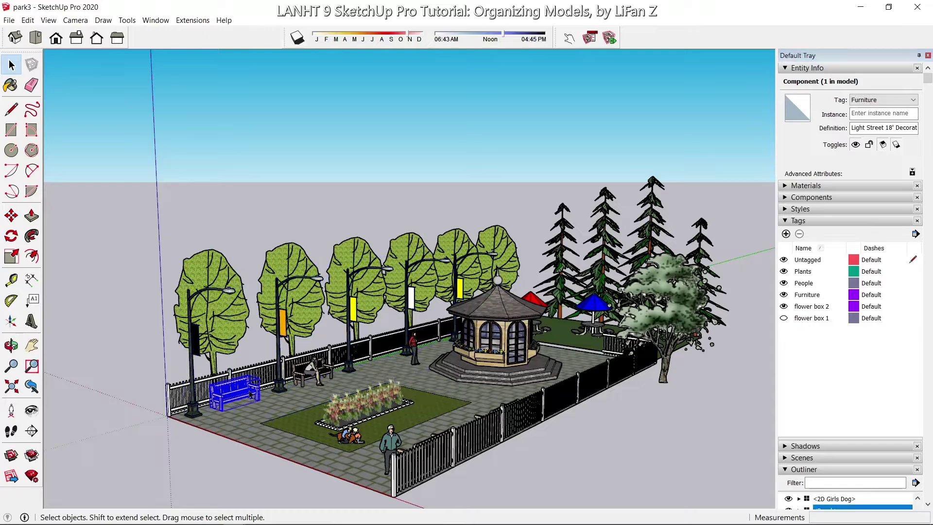
left_click(298, 381, "shift")
middle_click_drag(343, 396, 407, 416)
scroll(407, 416, "down", 3)
middle_click_drag(490, 447, 557, 455)
scroll(651, 400, "up", 3)
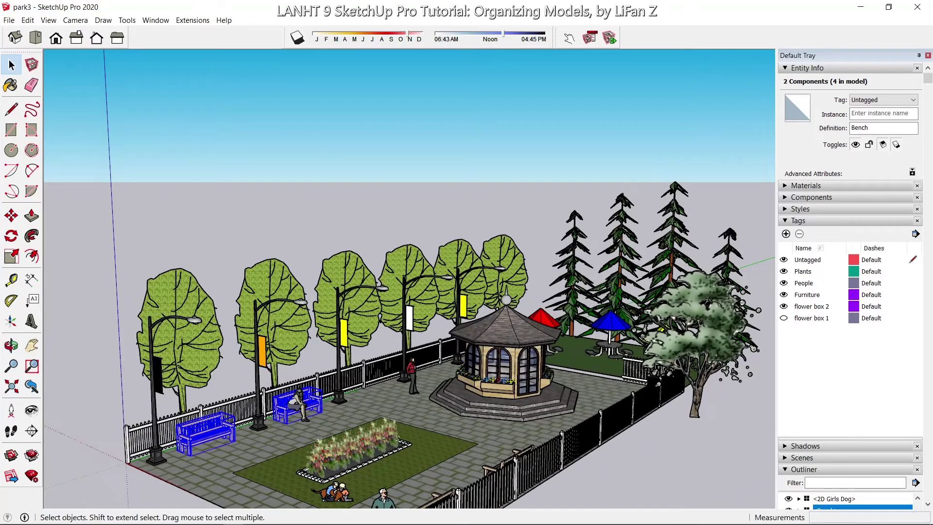
left_click(511, 461, "shift")
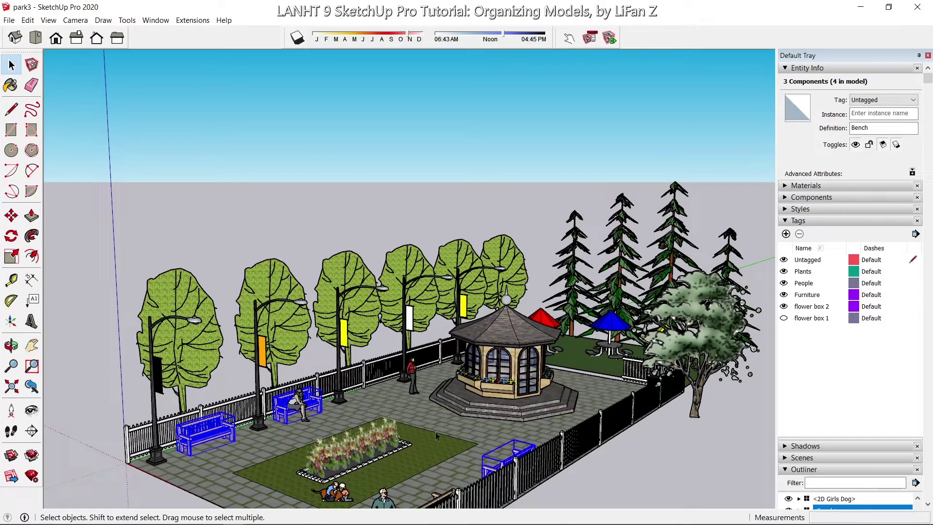
middle_click_drag(510, 469, 588, 474)
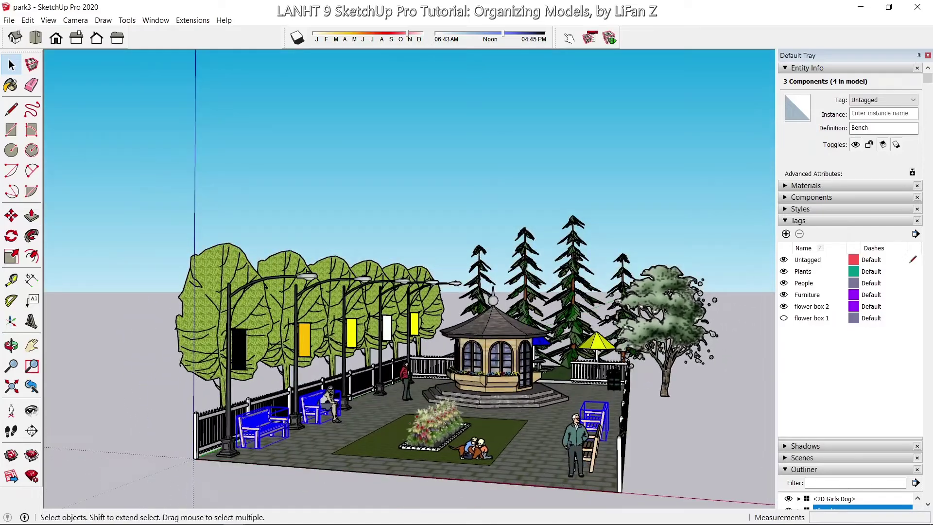
left_click(594, 454, "shift")
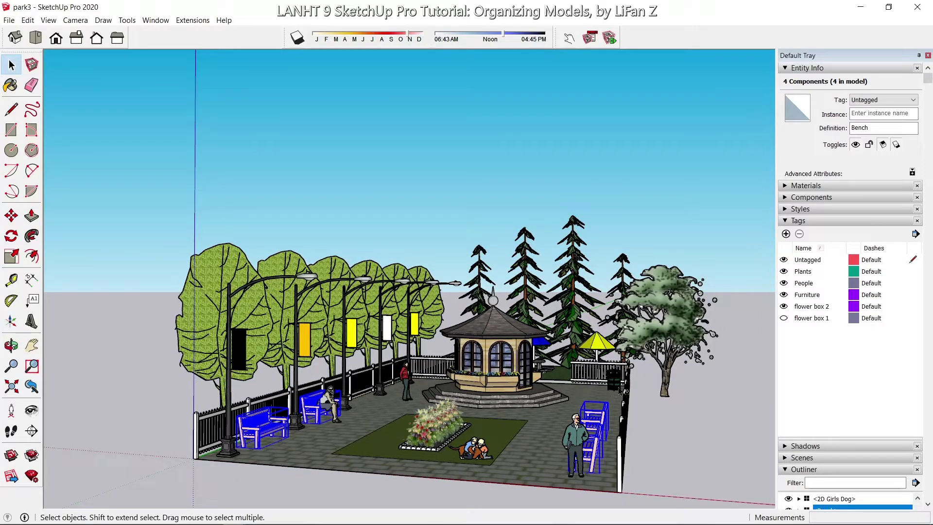
- Add the trash bin and yellow, red and blue umbrella tables, then tag everything Furniture
left_click(615, 384, "shift")
middle_click_drag(616, 384, 637, 320)
left_click(645, 306, "shift")
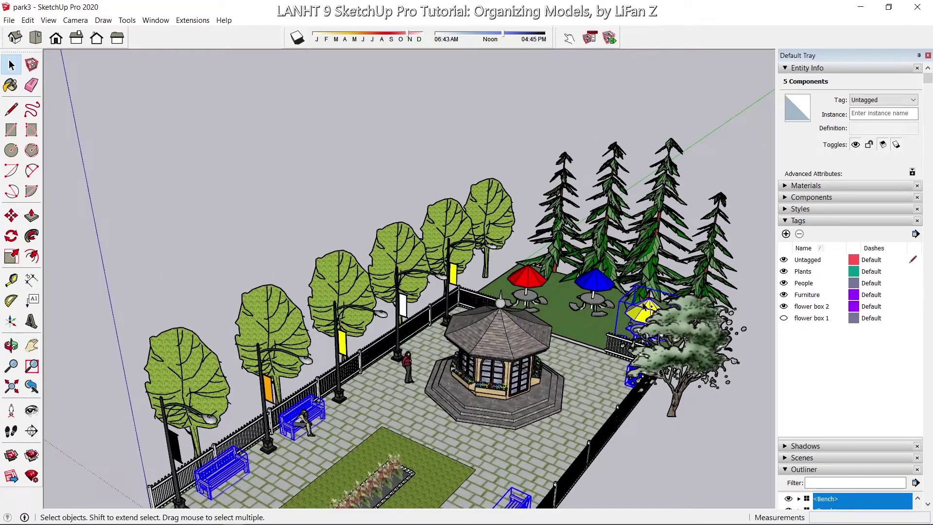
left_click(591, 288, "shift")
left_click(512, 283, "shift")
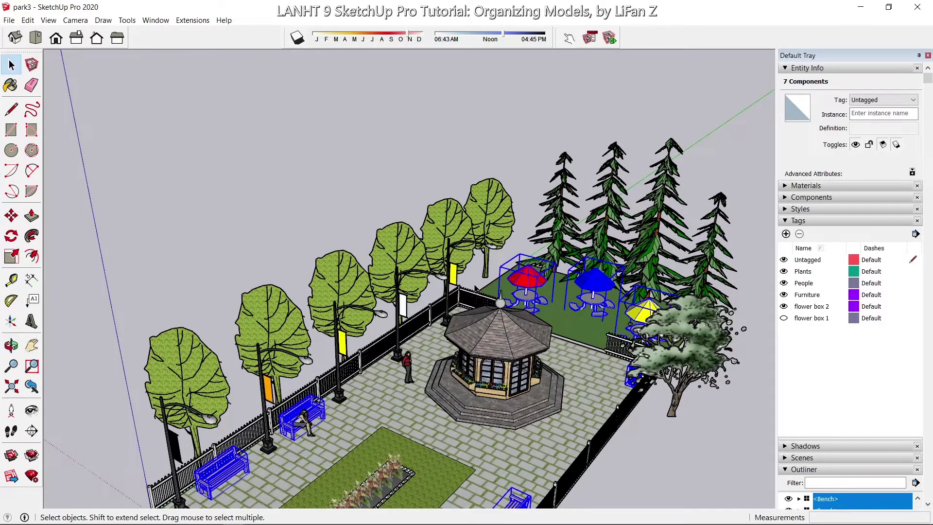
scroll(478, 288, "down", 3)
middle_click_drag(586, 410, 650, 351)
left_click_drag(356, 276, 391, 366)
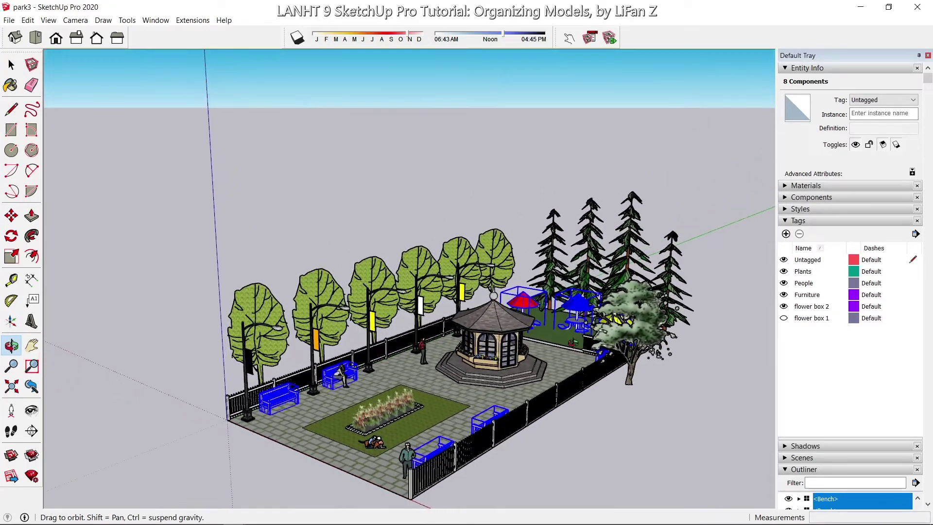
key("space")
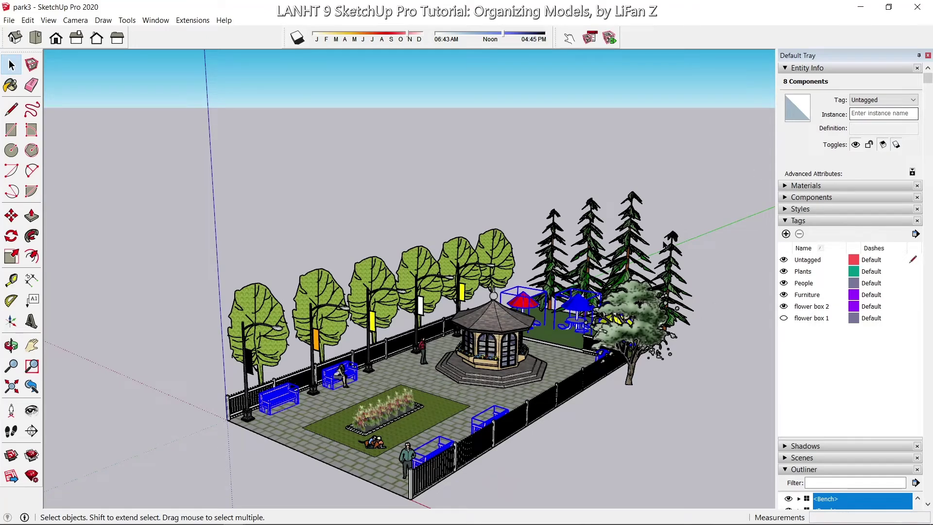
left_click(911, 101)
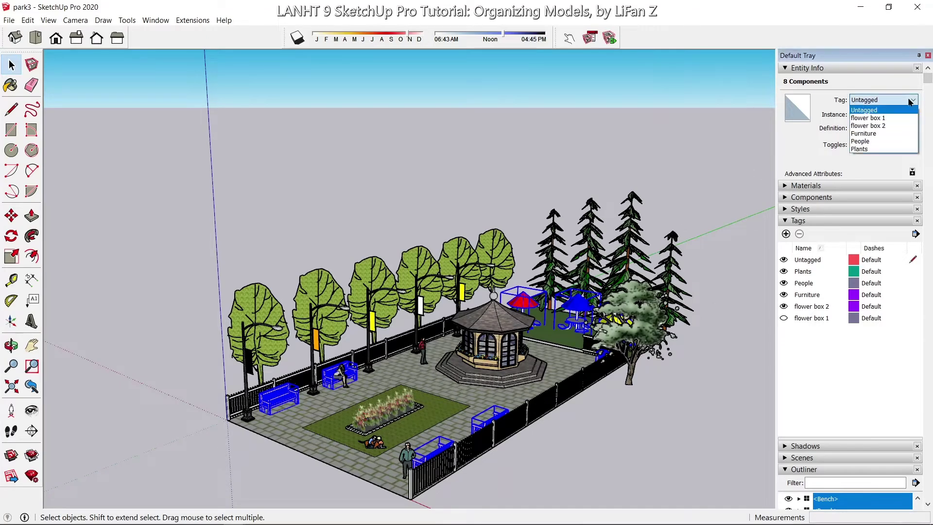
left_click(881, 136)
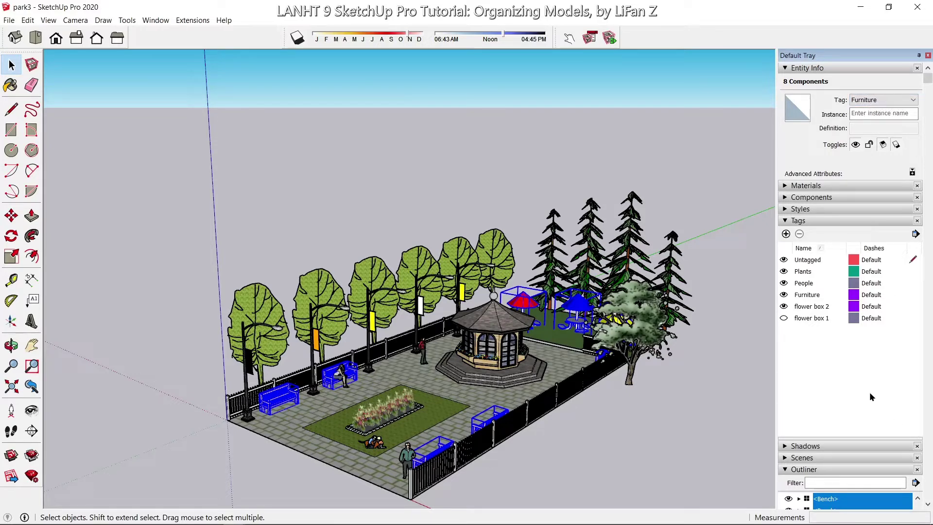
- Deselect, hide the Furniture tag, and orbit to view the park without furniture
left_click(670, 401)
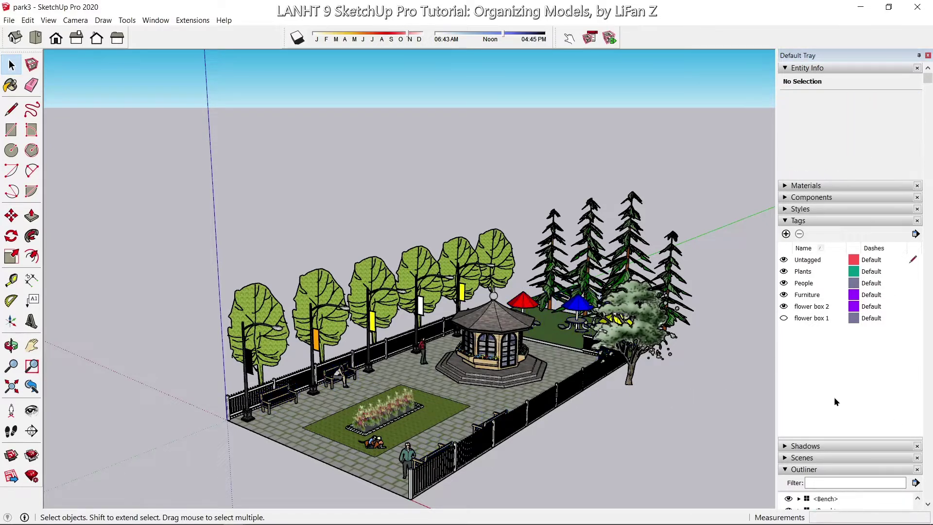
left_click(784, 295)
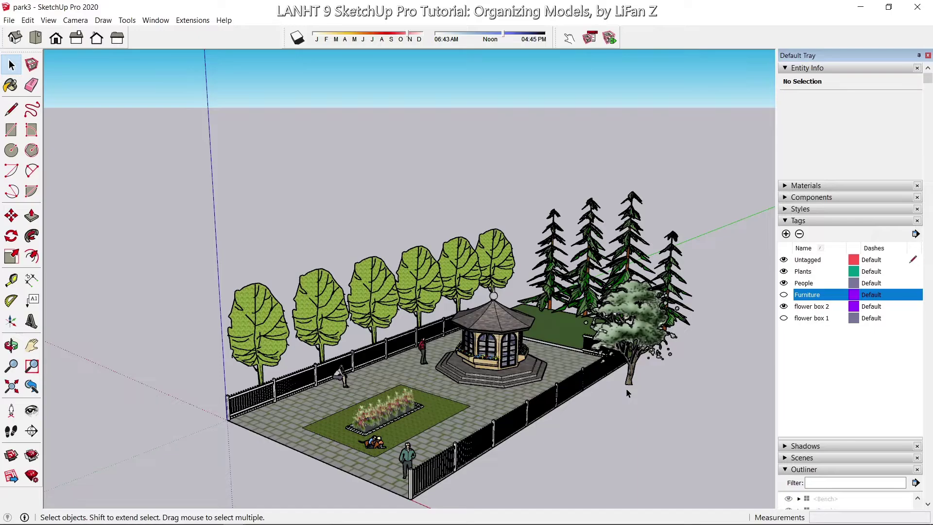
middle_click_drag(576, 413, 626, 414)
scroll(625, 414, "up", 3)
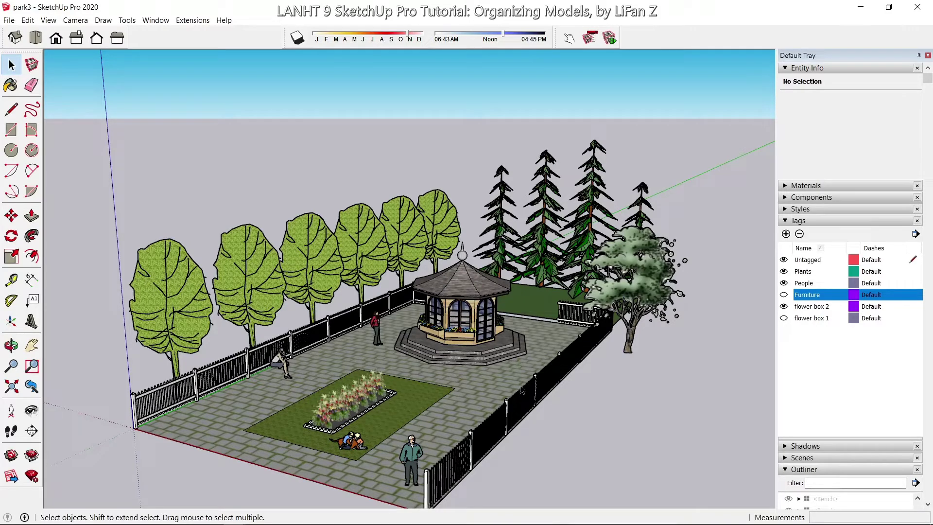
- Tag the back row of trees, remaining pines and flower box plants as Plants, then hide Plants
left_click_drag(612, 147, 166, 266)
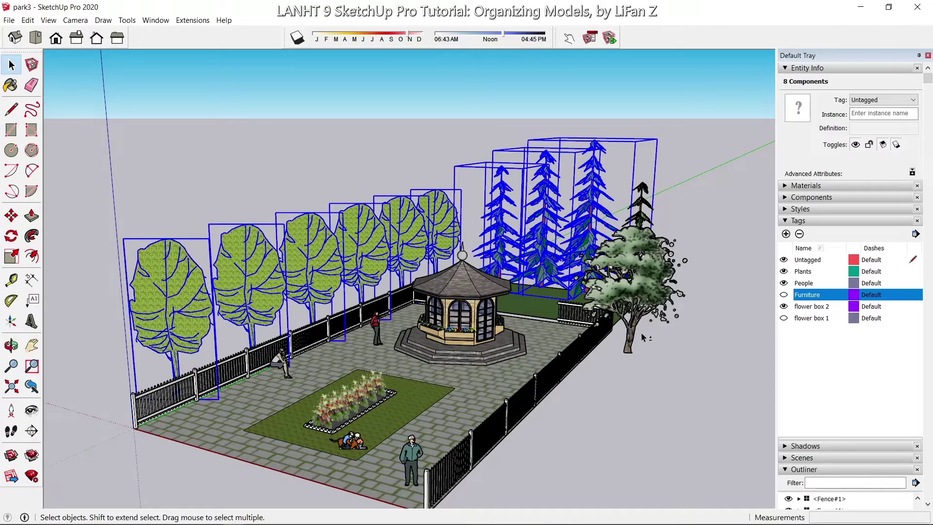
left_click(631, 279, "shift")
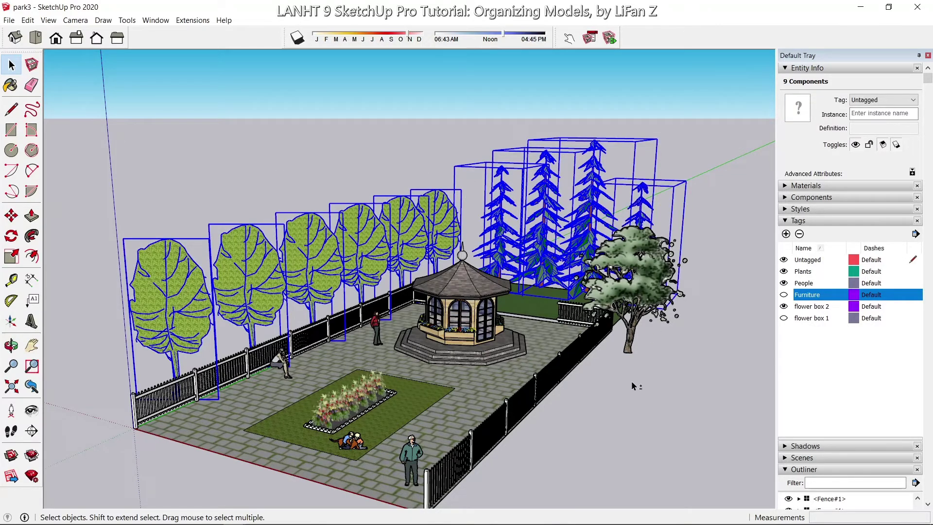
left_click(368, 387, "shift")
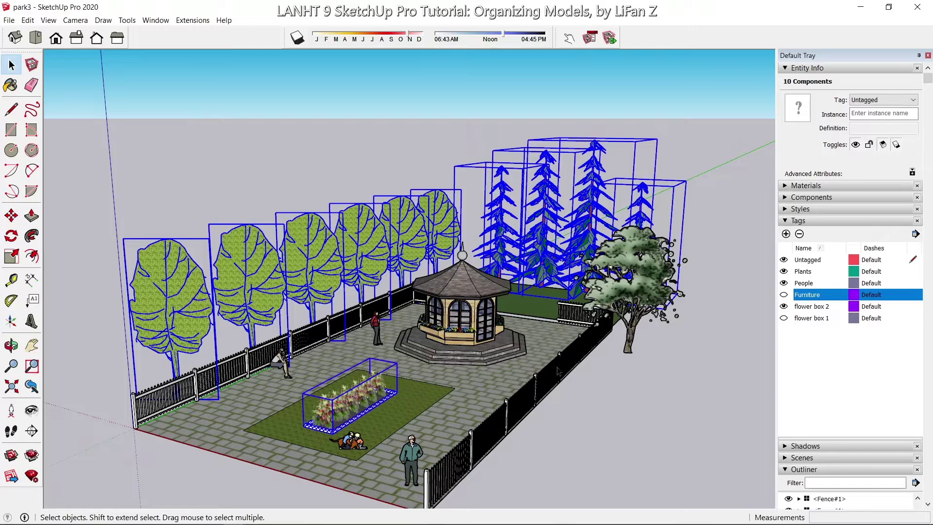
left_click(907, 100)
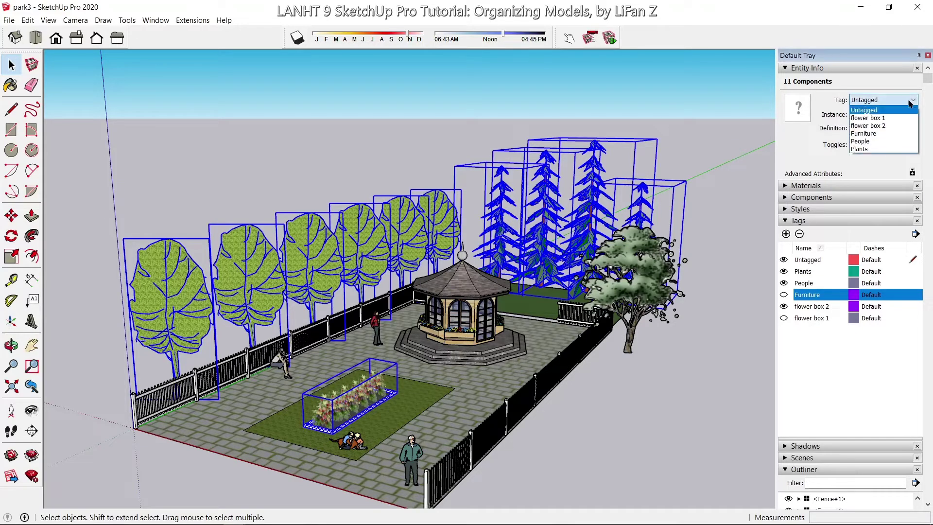
left_click(893, 150)
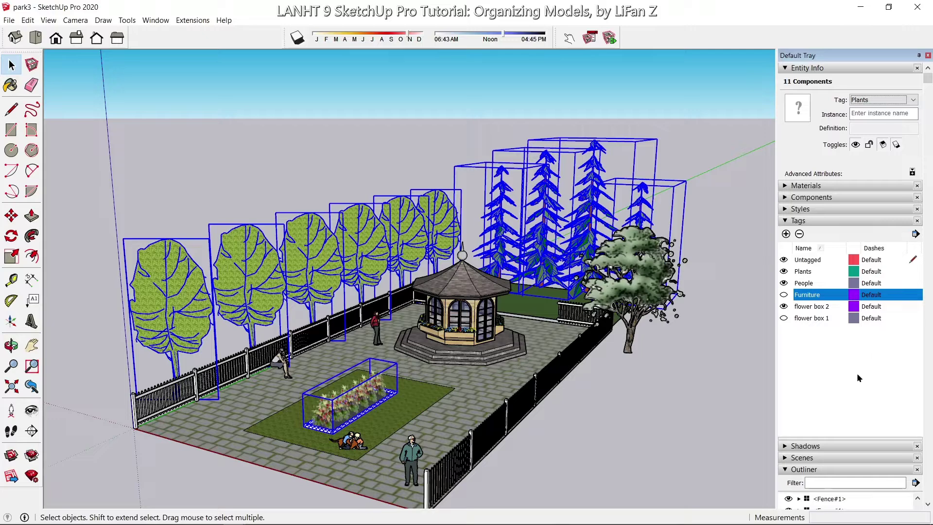
left_click(784, 271)
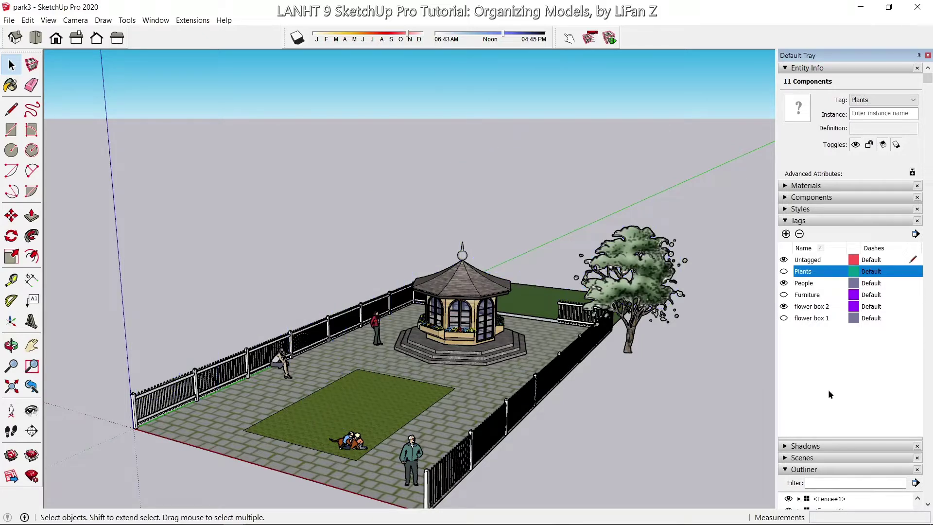
- Assign the Plants tag to the leftover leafy sketch tree and orbit the view
left_click(828, 389)
left_click(651, 280)
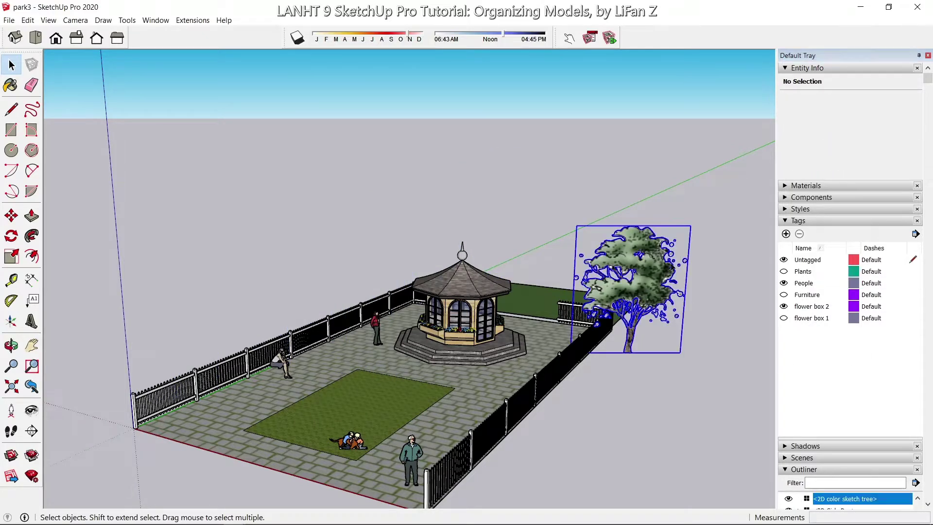
left_click(902, 99)
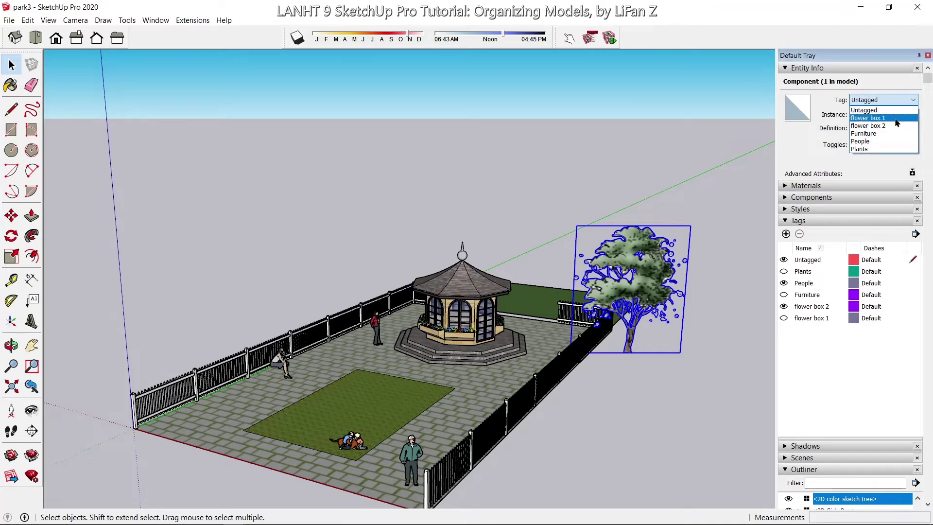
left_click(893, 149)
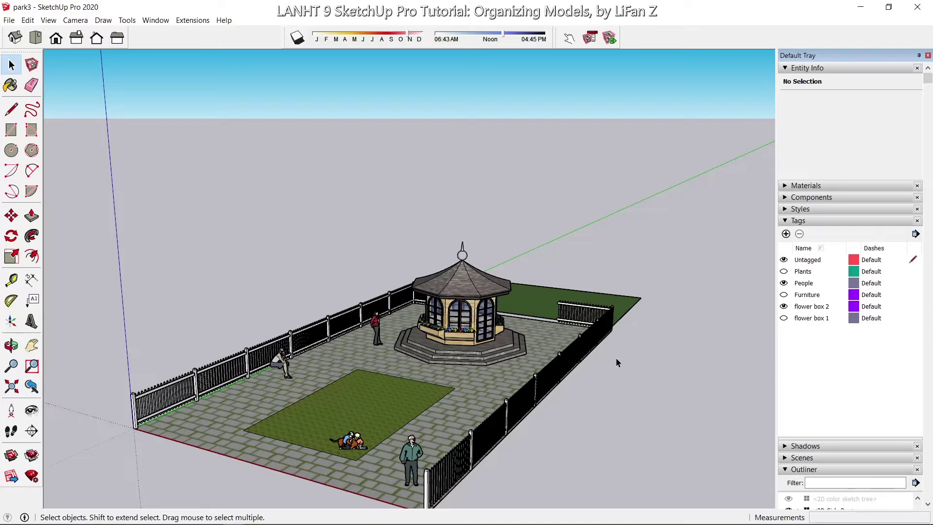
mouse_move(624, 329)
middle_mouse_down()
mouse_move(630, 400)
mouse_move(657, 336)
mouse_move(525, 367)
mouse_move(617, 328)
middle_mouse_up()
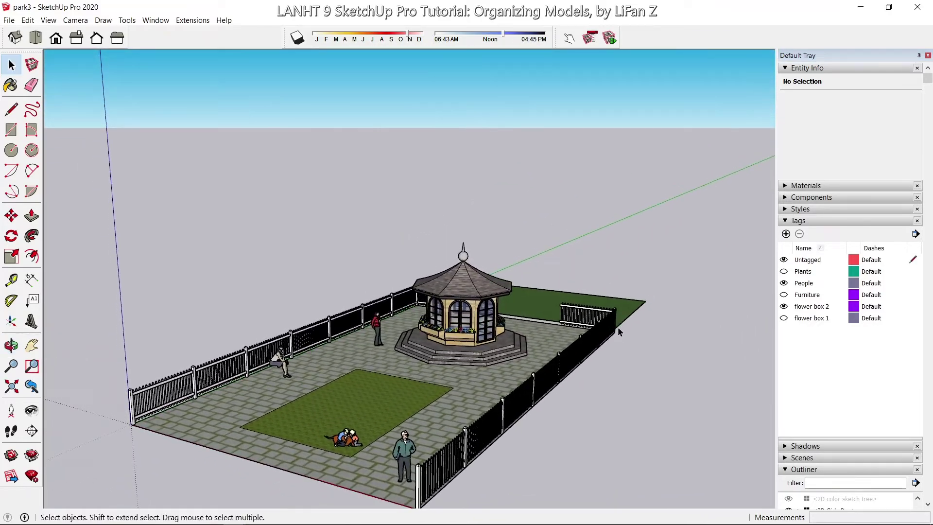
- Tag the standing man, dog group, man by the gazebo and seated man as People
left_click(404, 454)
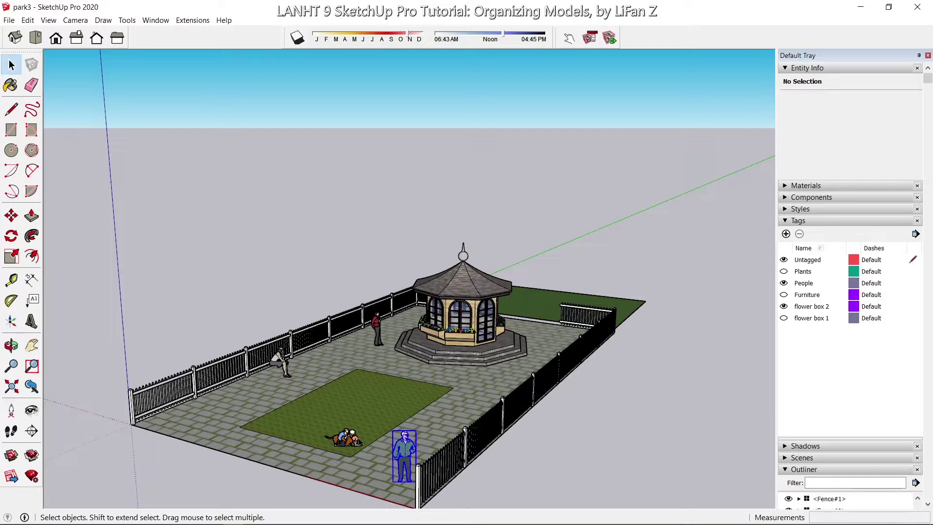
left_click(354, 439, "ctrl")
left_click(376, 325, "ctrl")
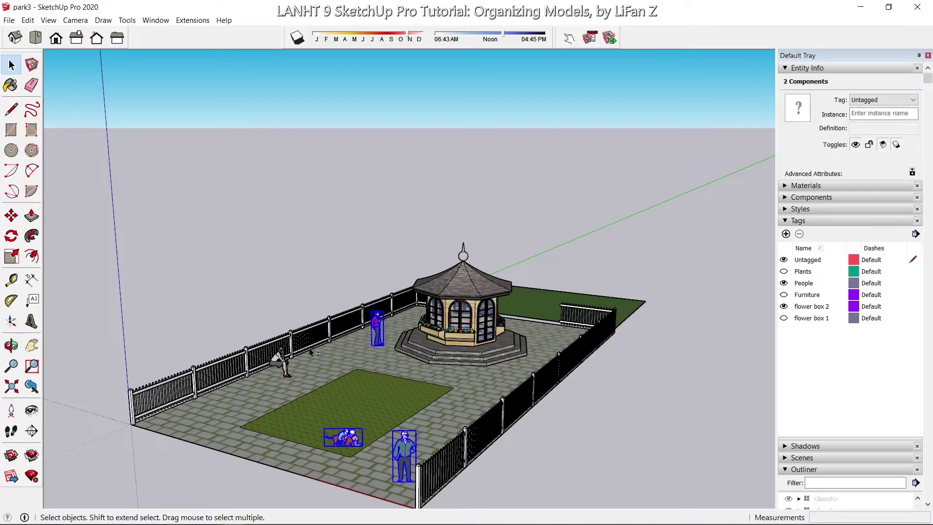
left_click(281, 363, "ctrl")
left_click(888, 100)
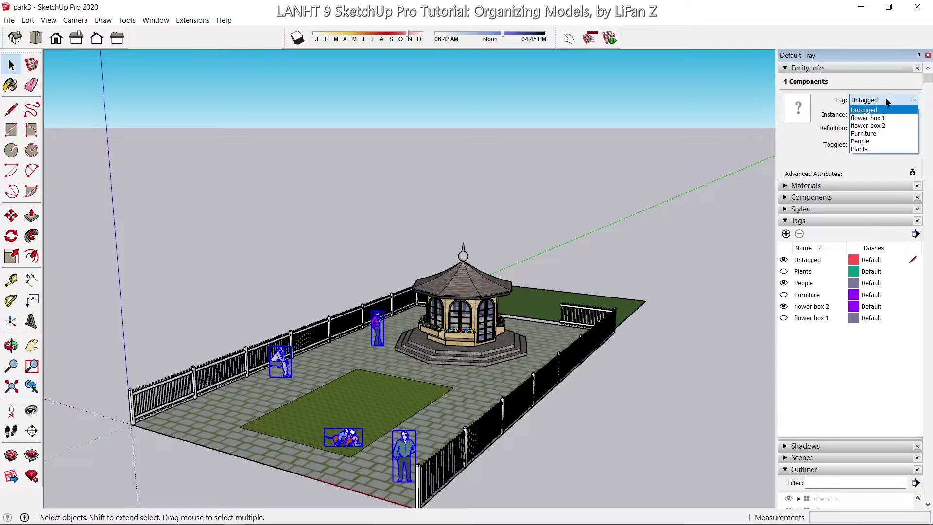
left_click(890, 141)
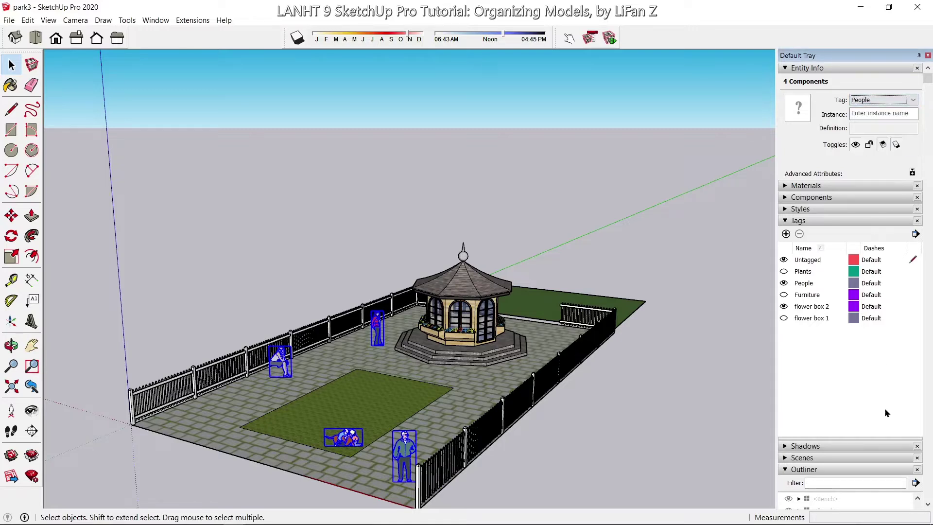
- Hide the People tag and orbit to view the emptied park
left_click(784, 282)
left_click(818, 412)
middle_click_drag(729, 340, 559, 330)
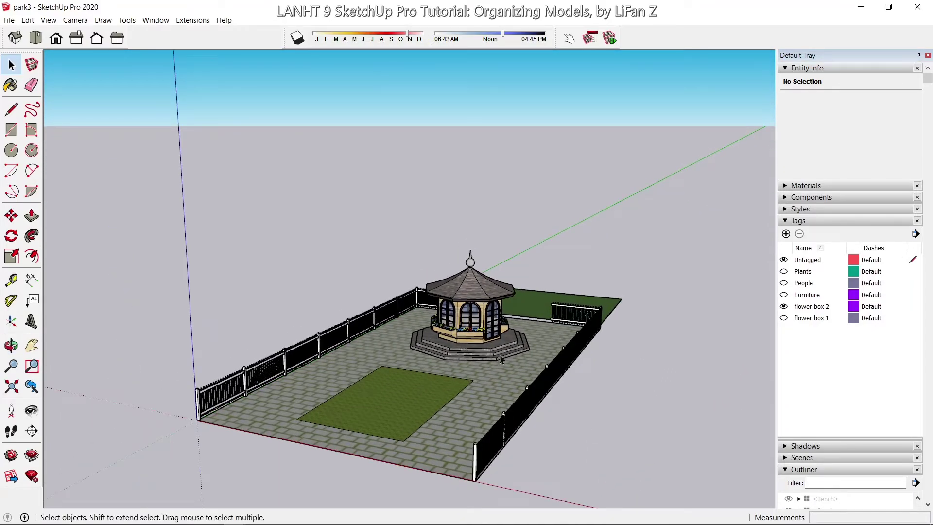
- Collapse the Tags list and select all 16 <Fence#1> rows in the Outliner
left_click(536, 405)
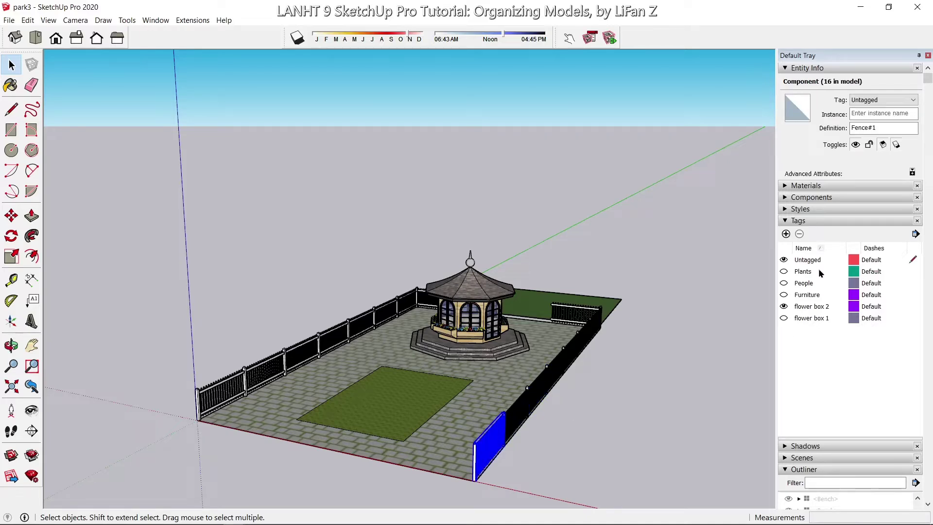
left_click(785, 222)
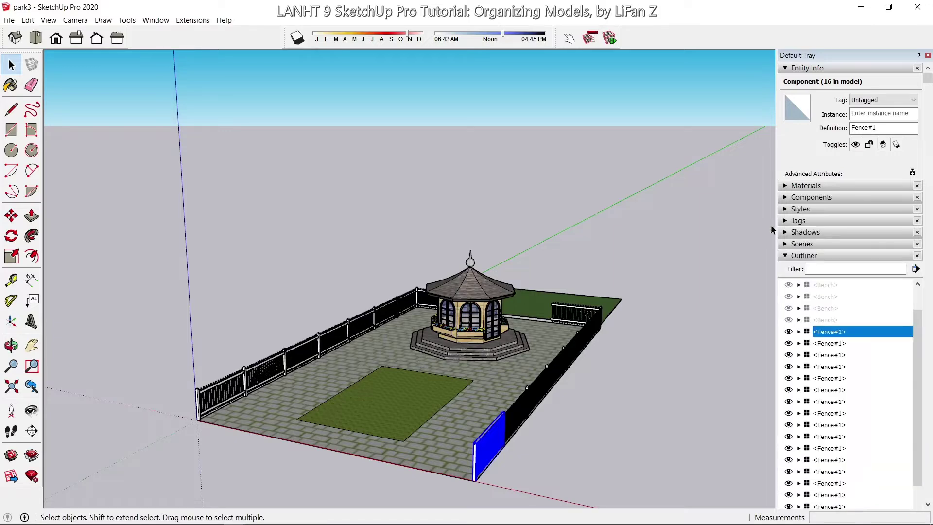
scroll(670, 386, "down", 2)
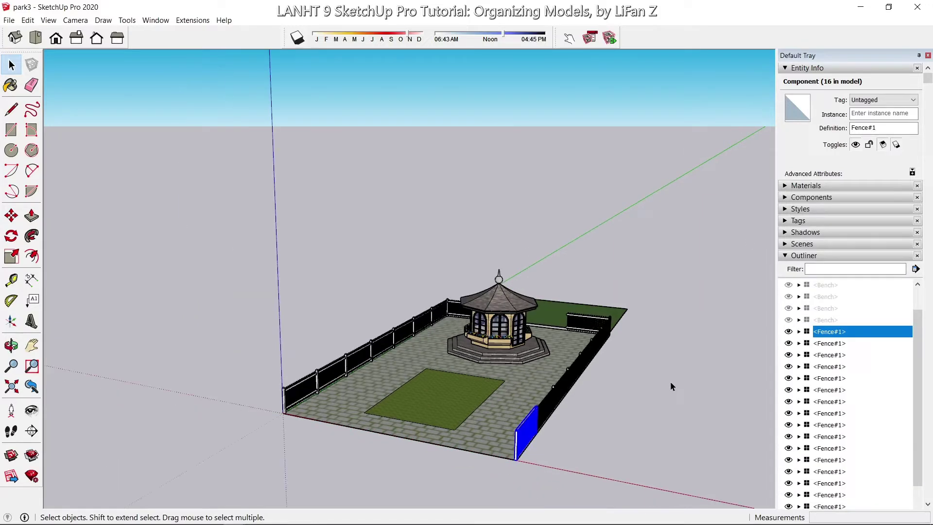
scroll(671, 386, "up", 2)
scroll(915, 395, "up", 2)
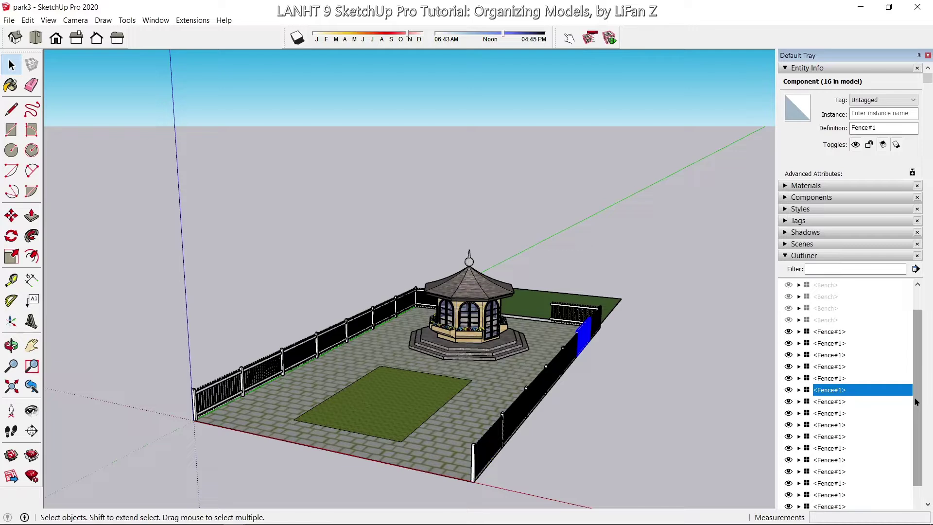
scroll(900, 380, "down", 2)
scroll(917, 389, "down", 2)
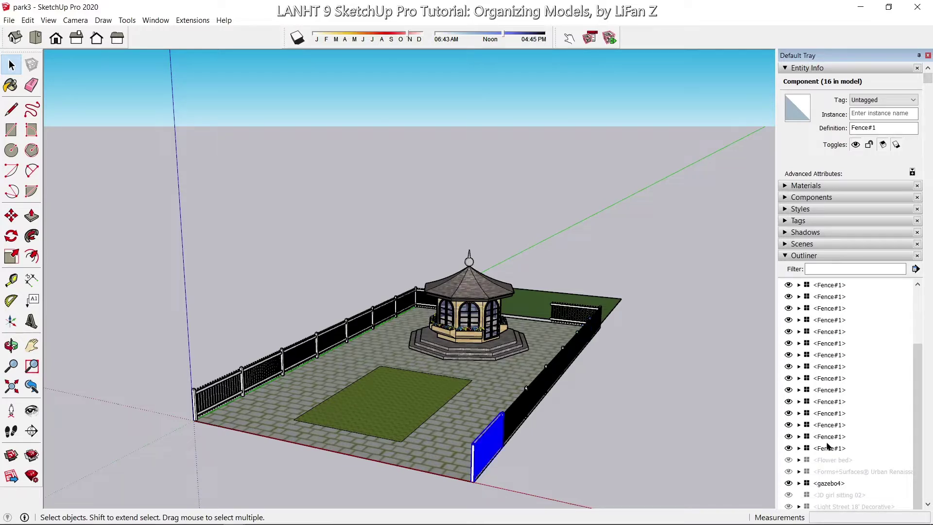
left_click(829, 448, "shift")
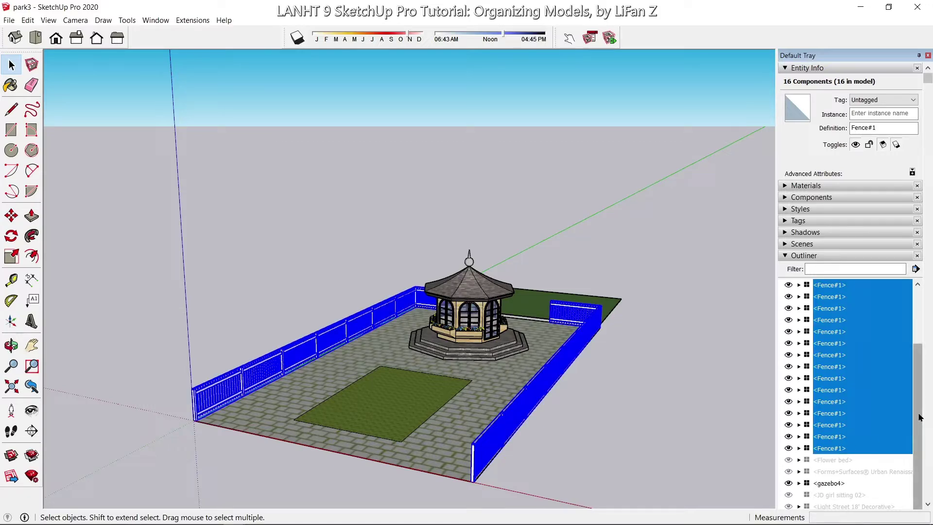
left_click_drag(918, 413, 903, 358)
scroll(903, 357, "down", 3)
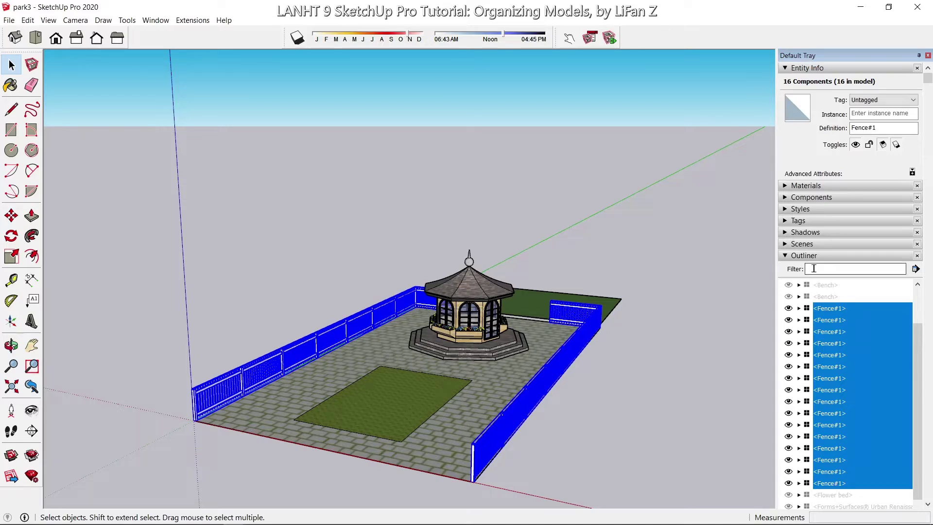
- Make a group from the selected fences and rename it Fence in the Outliner
right_click(522, 402)
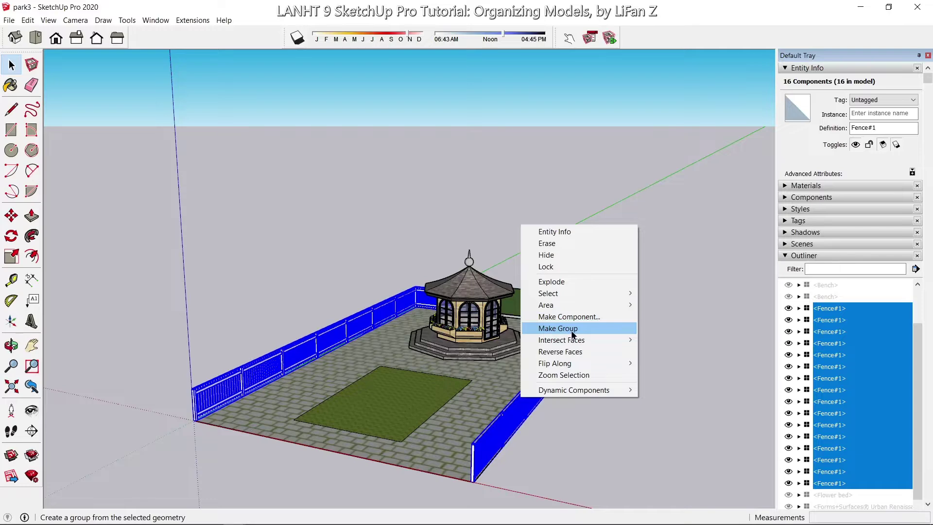
left_click(573, 334)
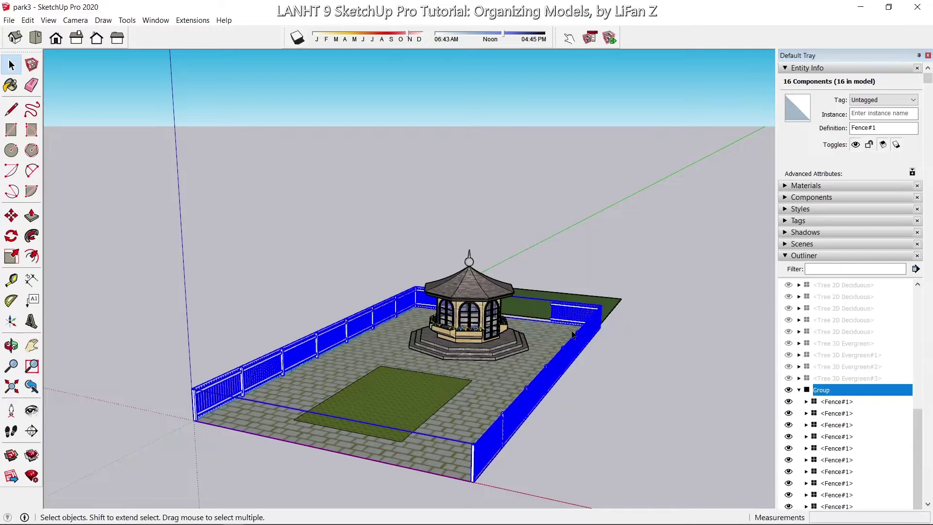
double_click(821, 390)
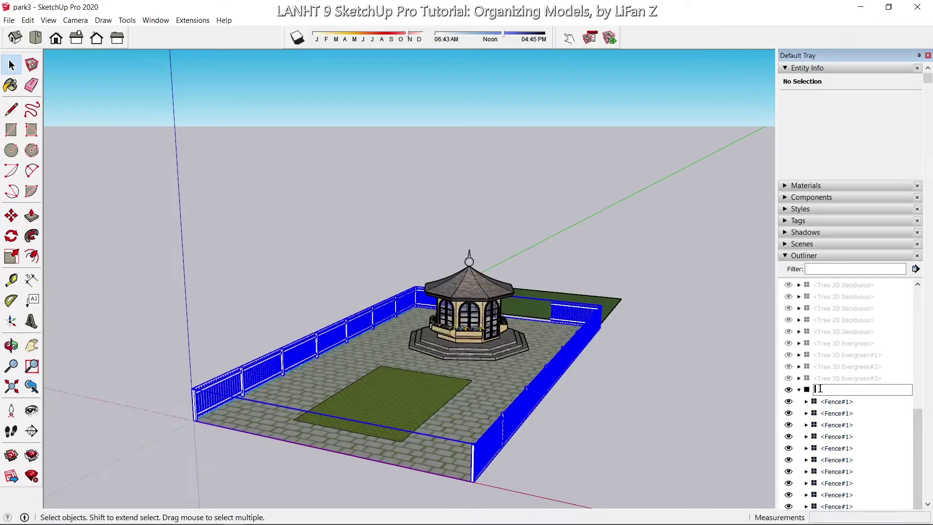
type("Fe")
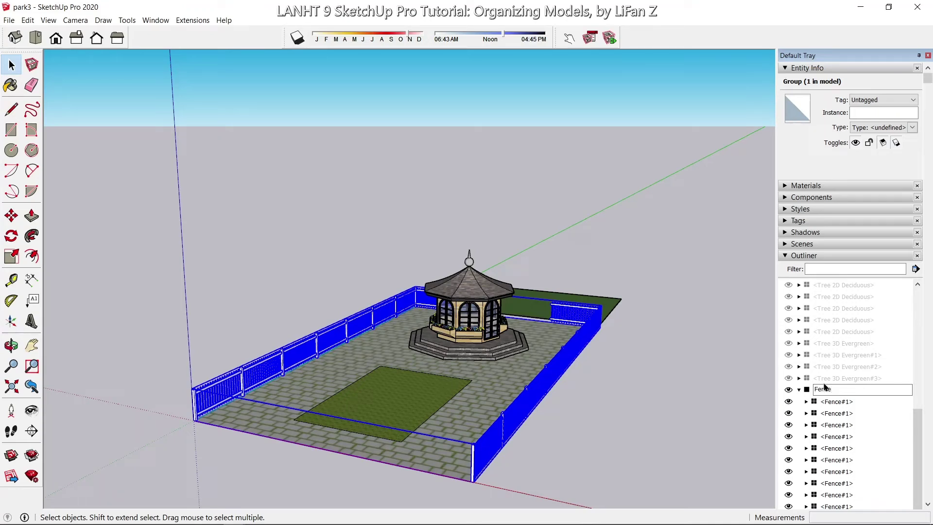
type("nce")
key("Return")
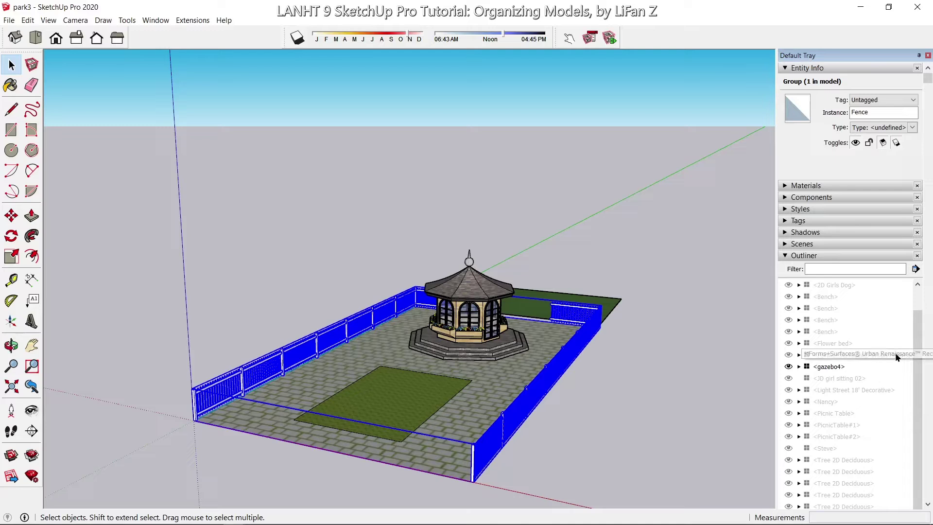
- Clear the selection and select the Fence group again
mouse_move(918, 366)
left_mouse_down()
mouse_move(917, 327)
mouse_move(918, 348)
left_mouse_up()
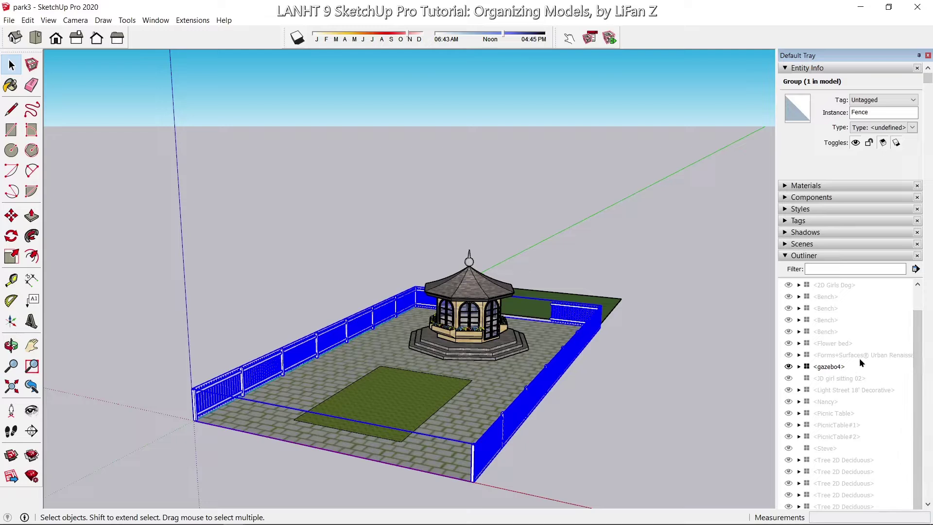
left_click(635, 383)
left_click(559, 366)
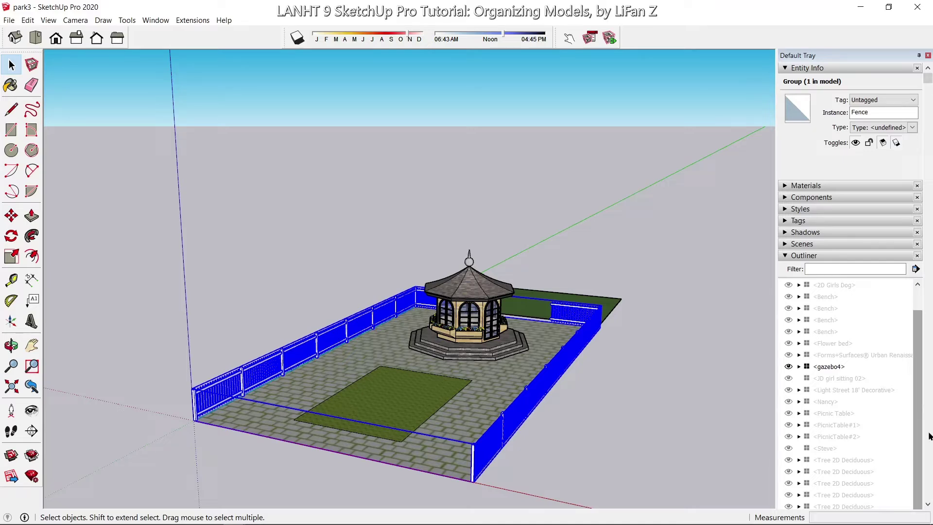
scroll(919, 388, "up", 2)
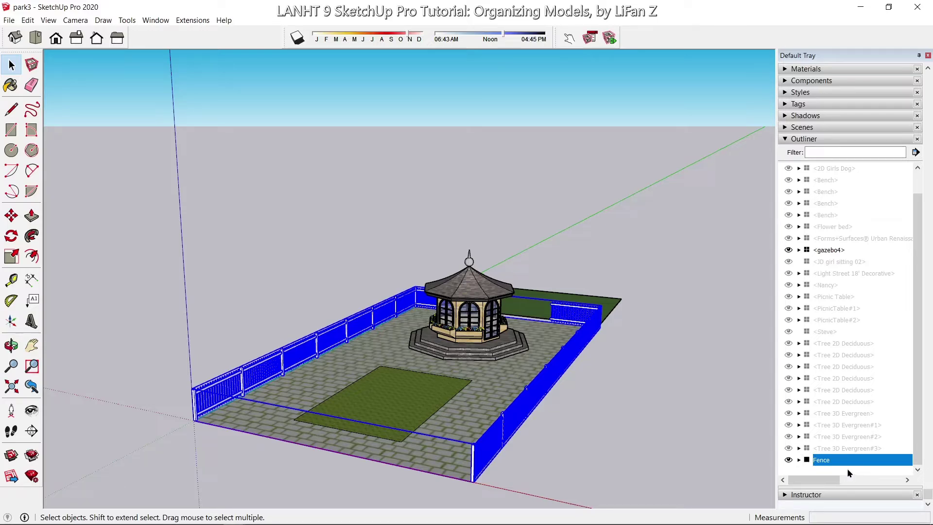
- Clear the selection and hide the Fence group from the Outliner
left_click(791, 473)
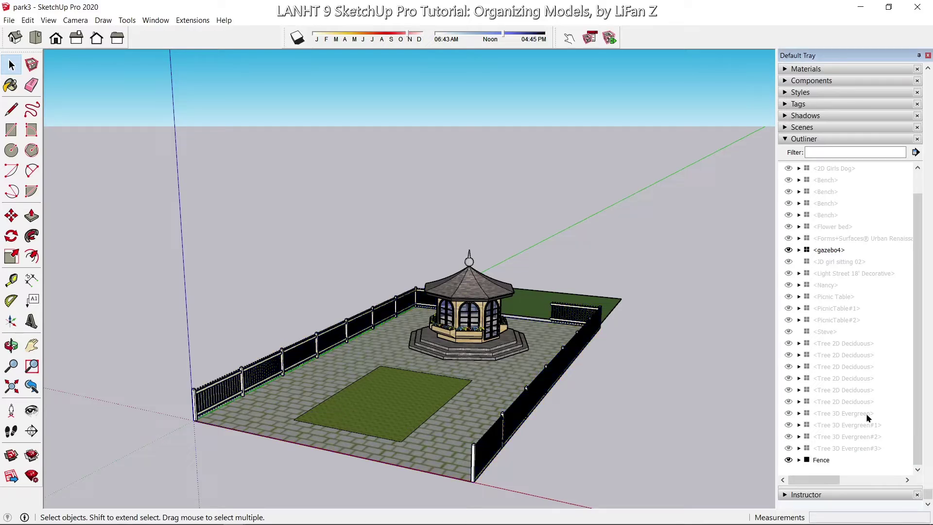
left_click_drag(918, 414, 908, 358)
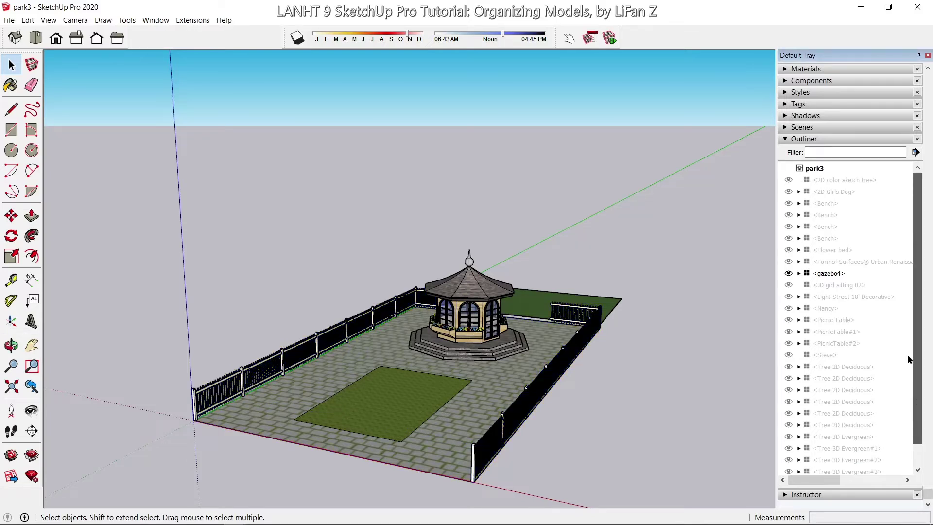
scroll(926, 401, "down", 1)
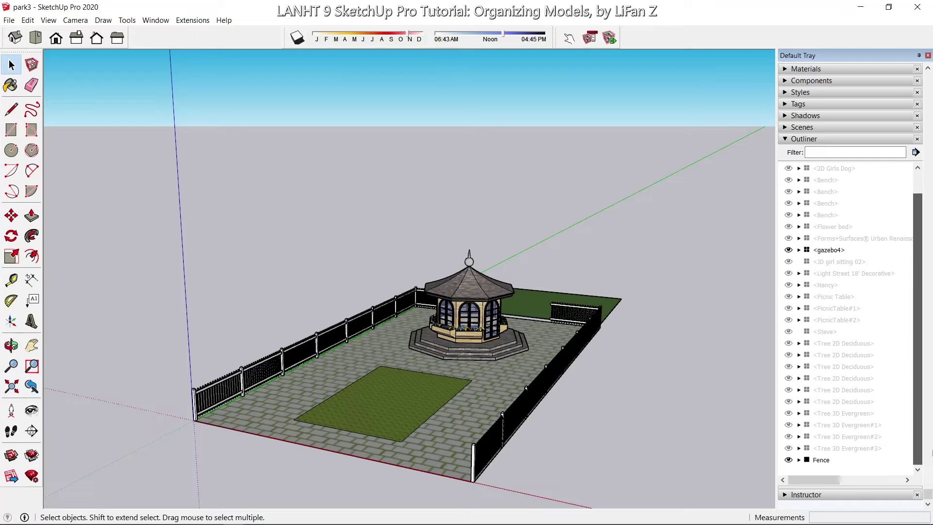
left_click(789, 460)
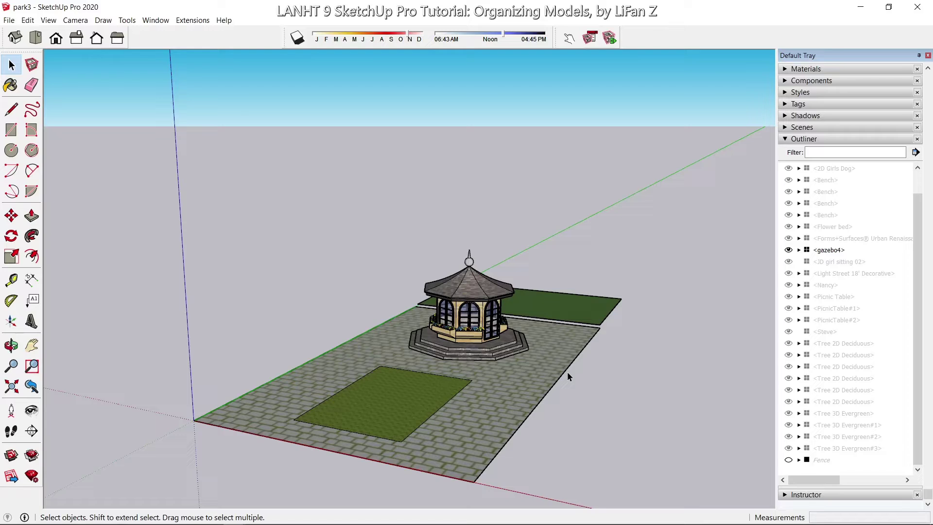
- Hide gazebo4, view the ground from above, and select the small square lawn face
left_click(788, 250)
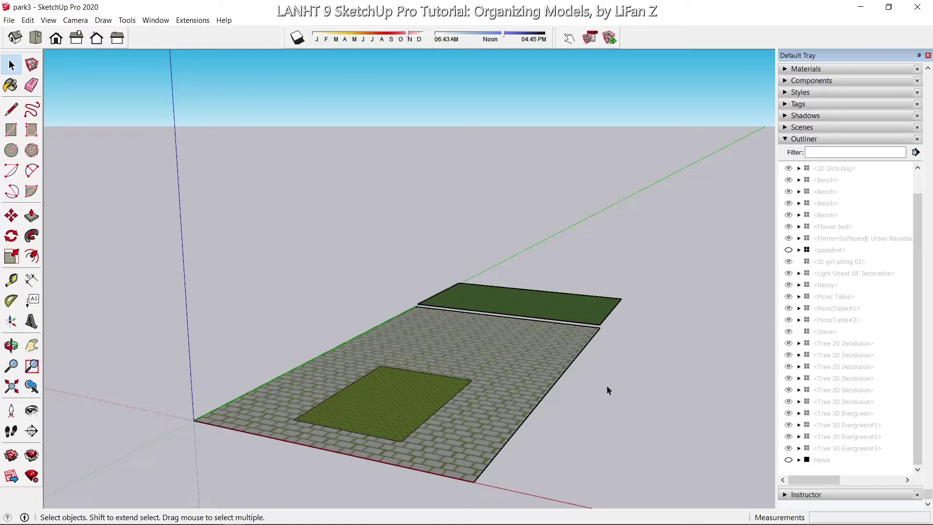
scroll(598, 366, "down", 3)
middle_click_drag(599, 366, 682, 424)
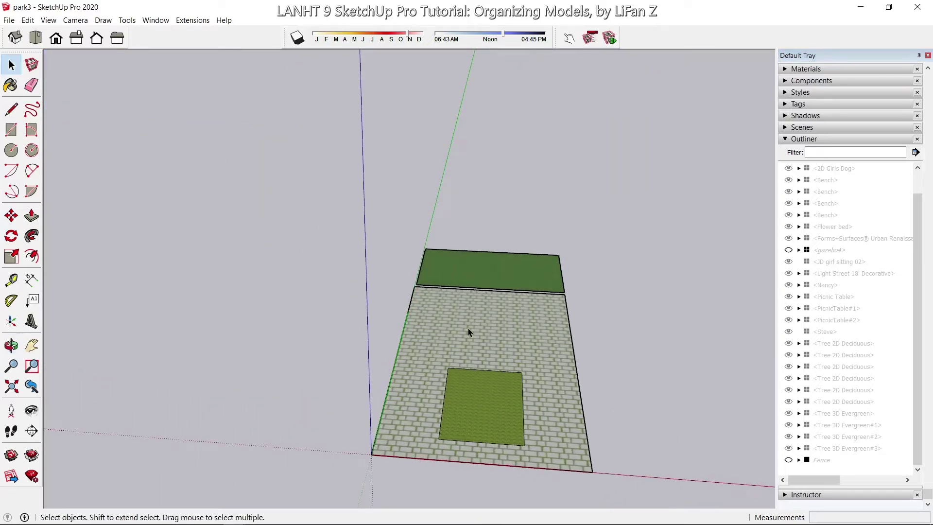
left_click(495, 401)
- Group the small square lawn as 'Lawn', then select the brick paving face
double_click(495, 402)
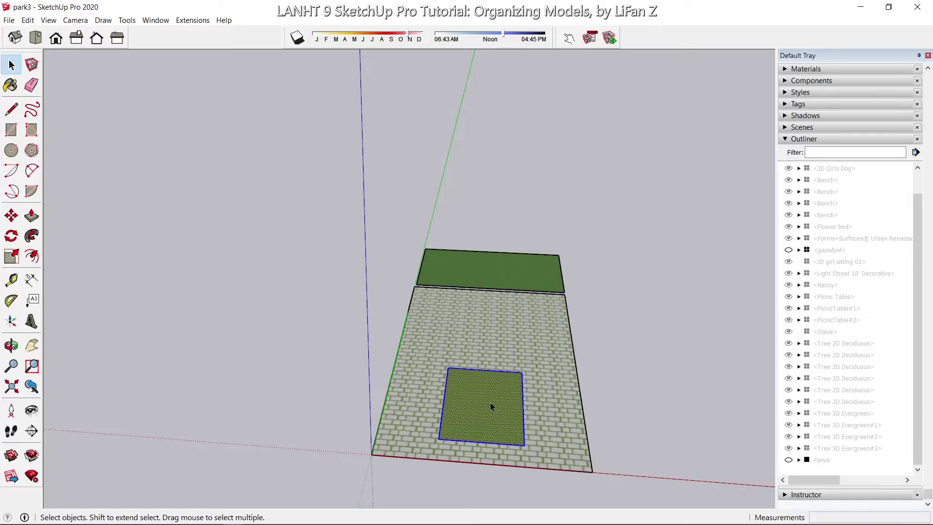
right_click(490, 403)
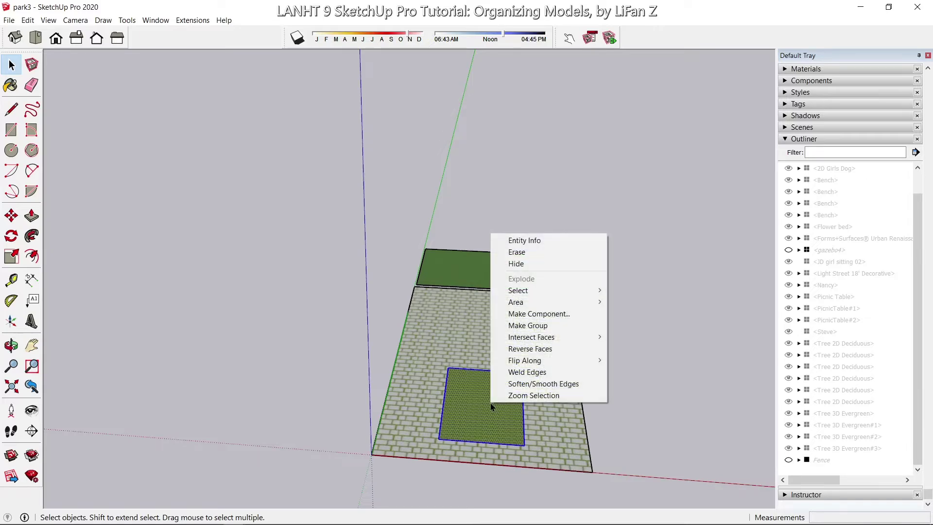
left_click(536, 329)
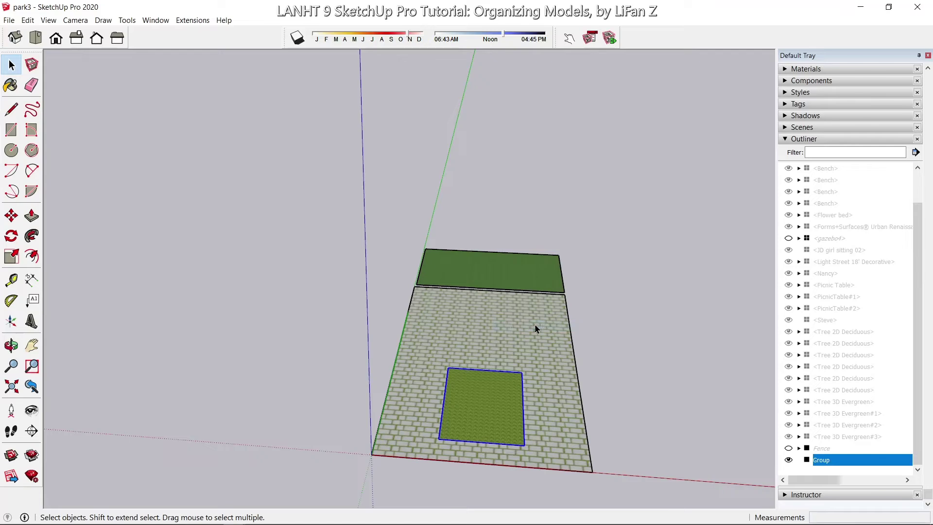
left_click(823, 461)
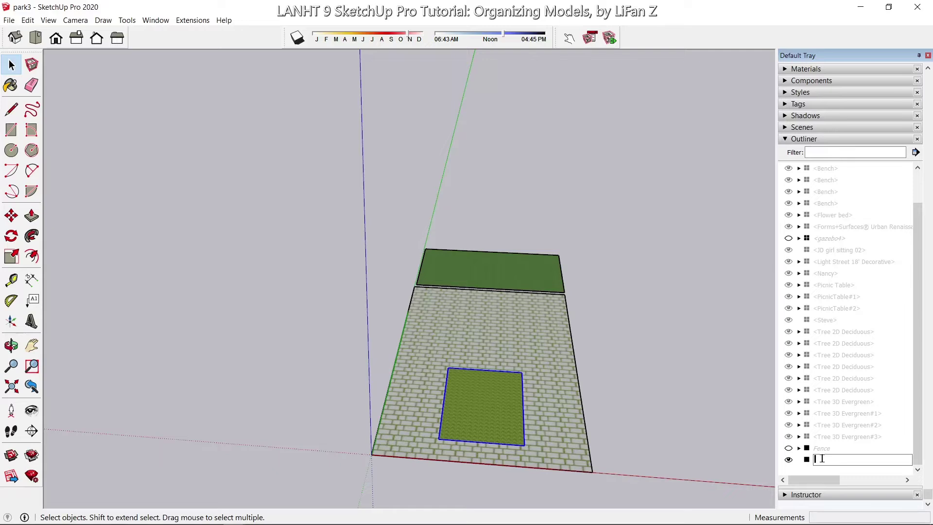
type("Lawn")
left_click(704, 400)
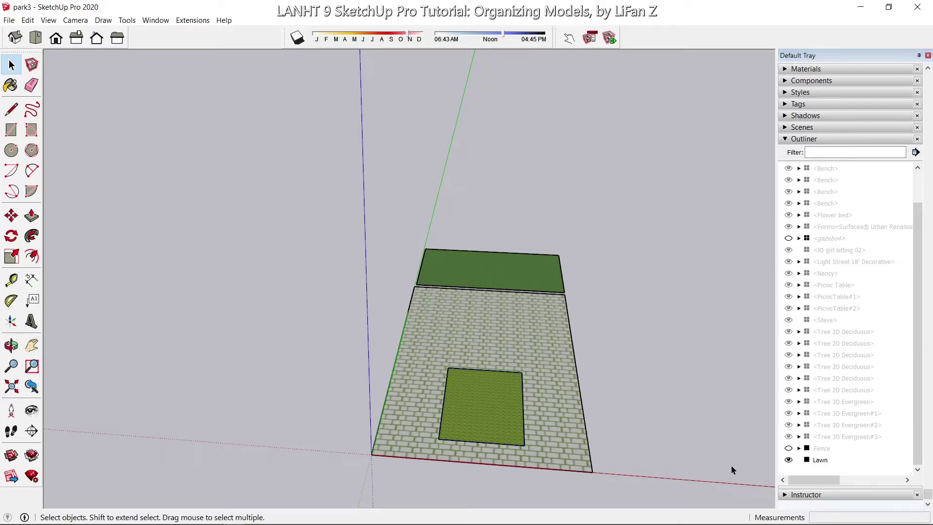
left_click(503, 340)
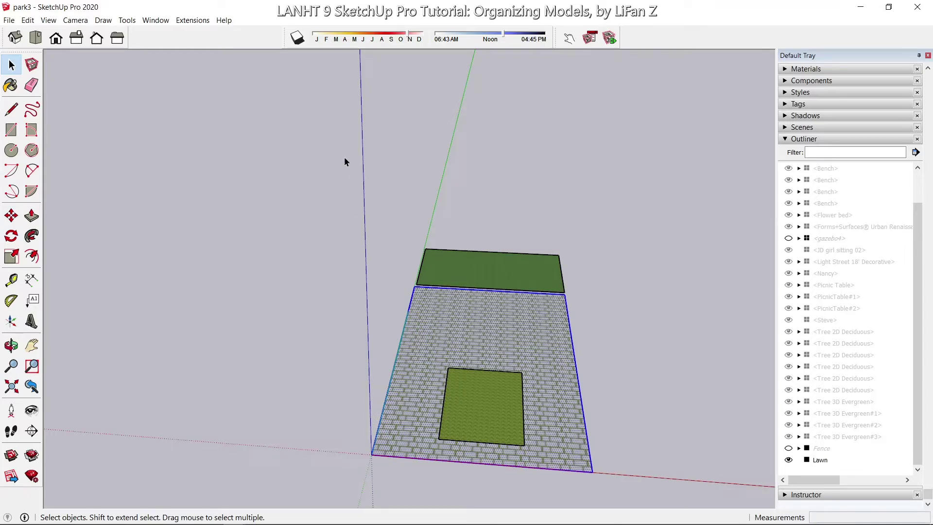
- Window-select the paving and lawns and make them one group
left_click_drag(313, 192, 687, 484)
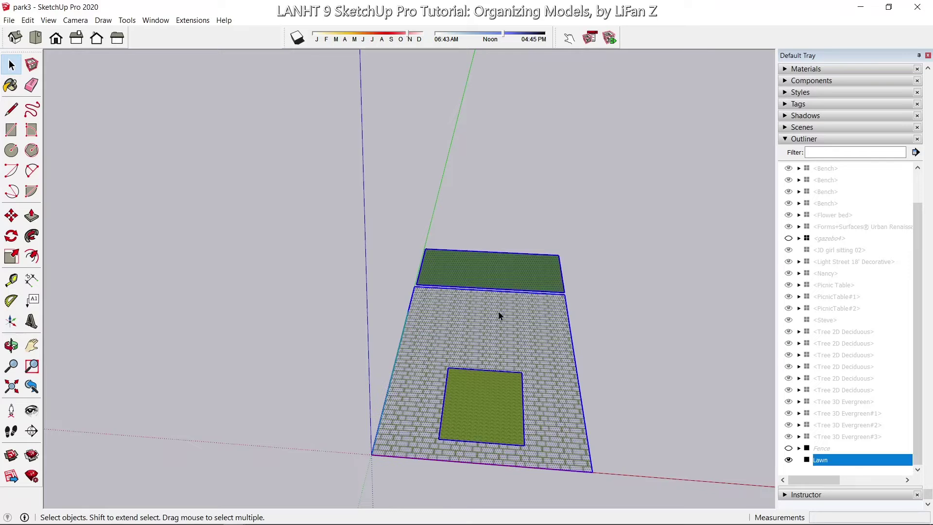
right_click(495, 316)
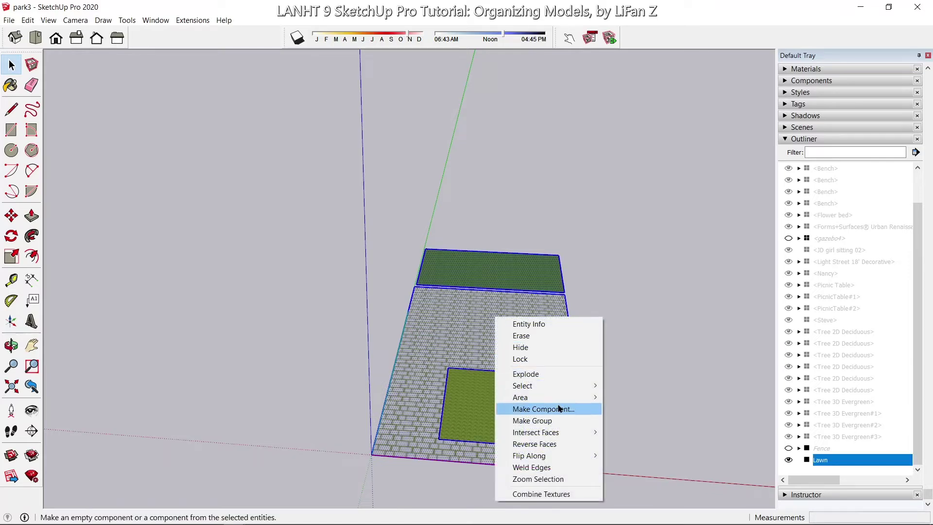
left_click(561, 421)
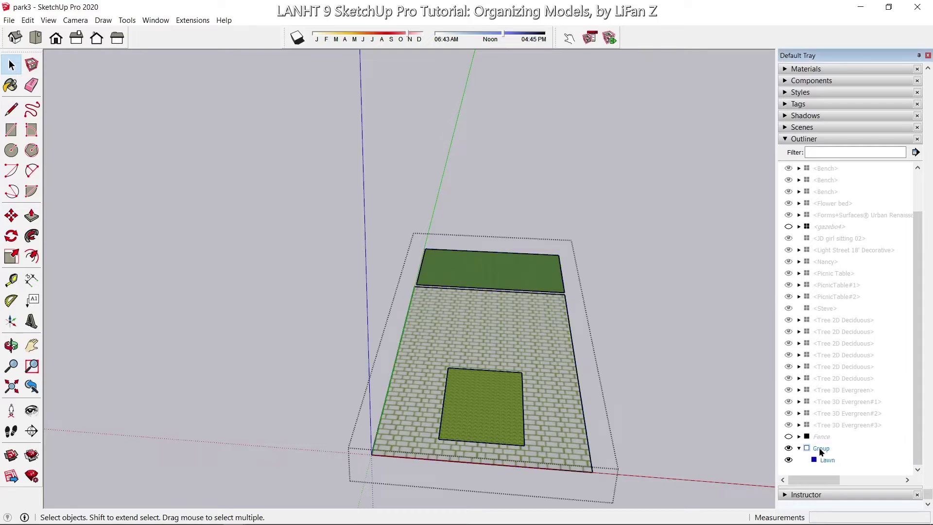
- Rename the new group to Ground and collapse it in the Outliner
double_click(821, 449)
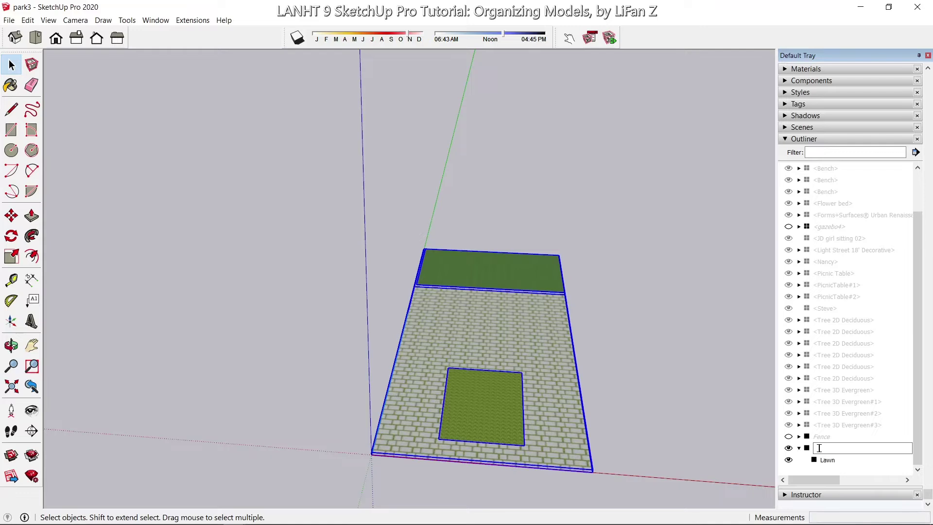
type("und")
left_click(847, 468)
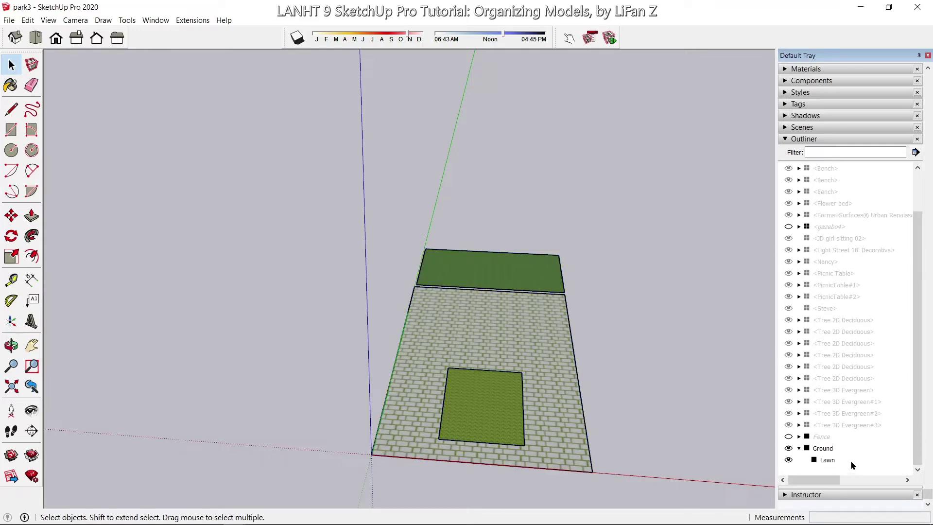
left_click(798, 448)
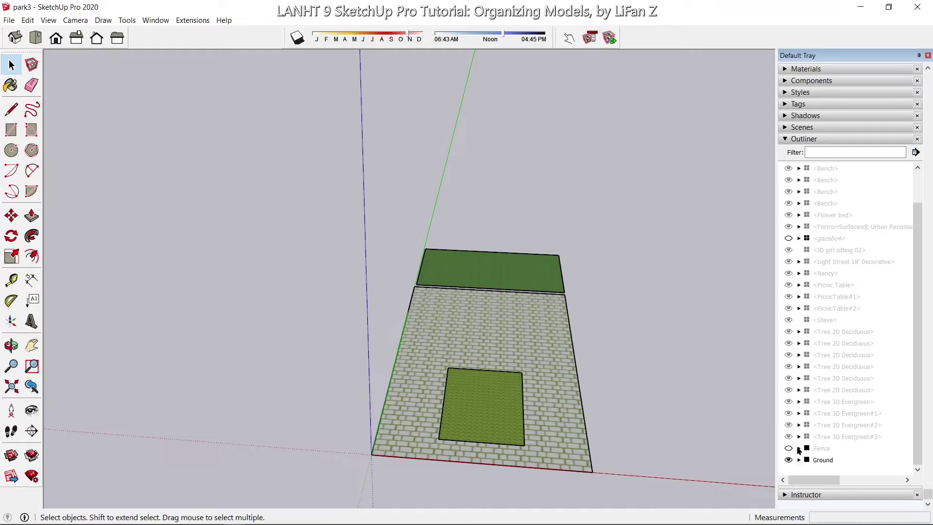
left_click(798, 449)
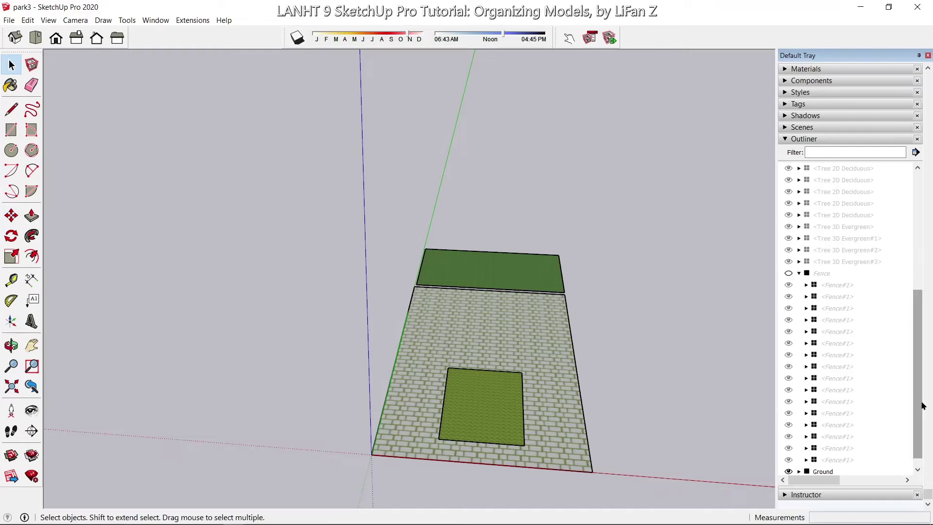
scroll(907, 263, "up", 5)
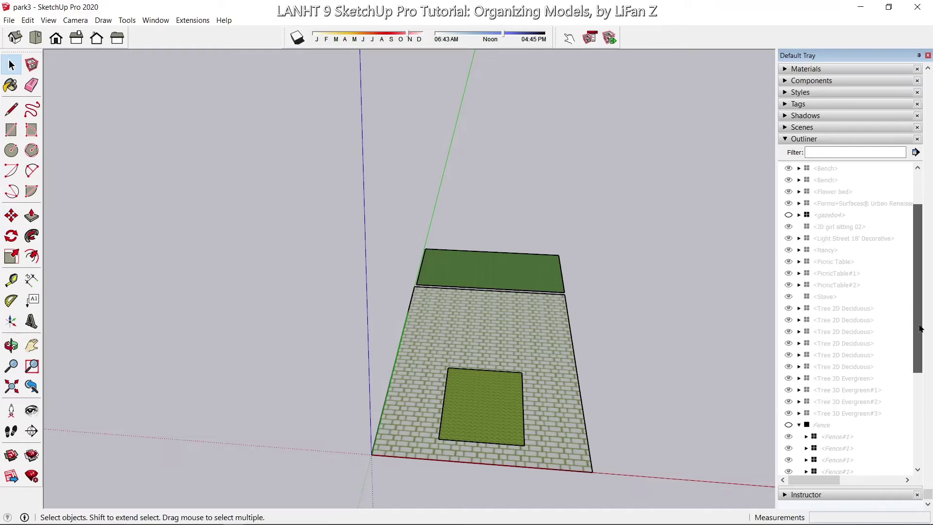
left_click(799, 424)
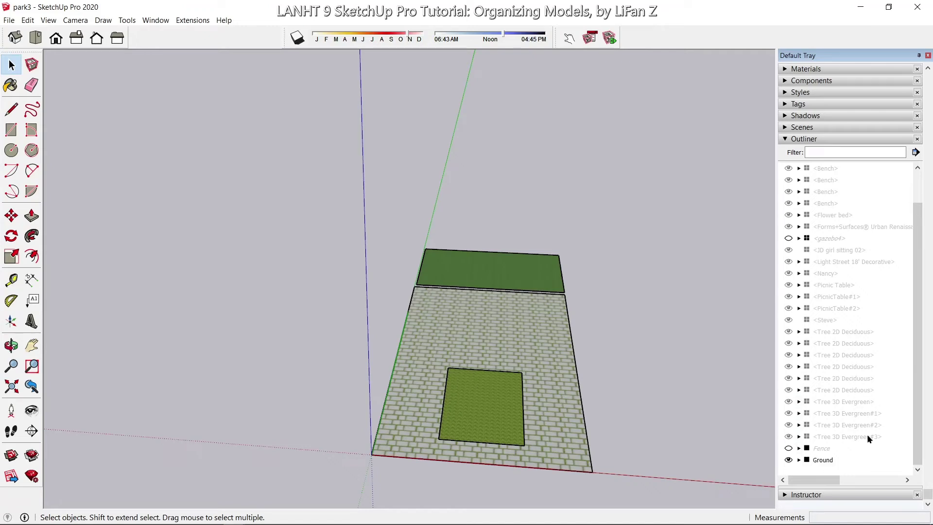
left_click_drag(917, 398, 919, 328)
scroll(921, 347, "down", 1)
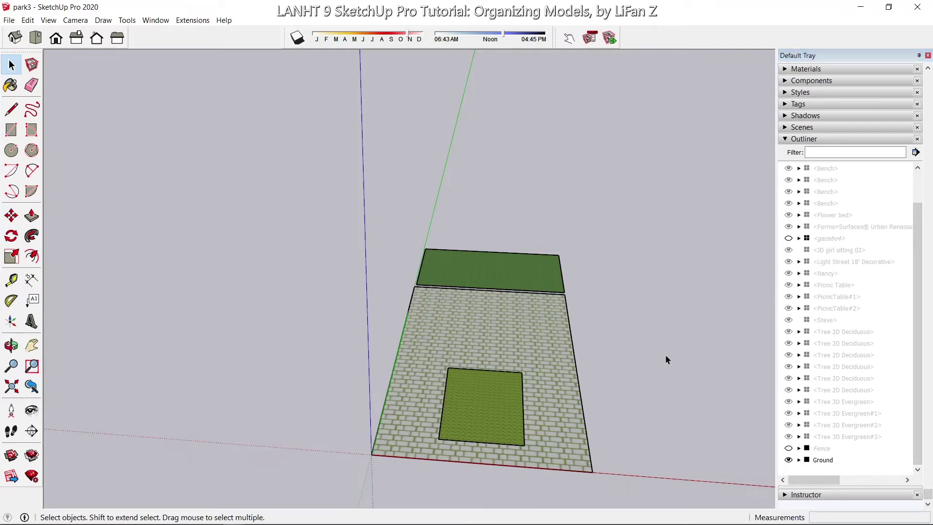
- Show the Fence group again around the plaza and orbit to an angled view
left_click(789, 460)
left_click(788, 460)
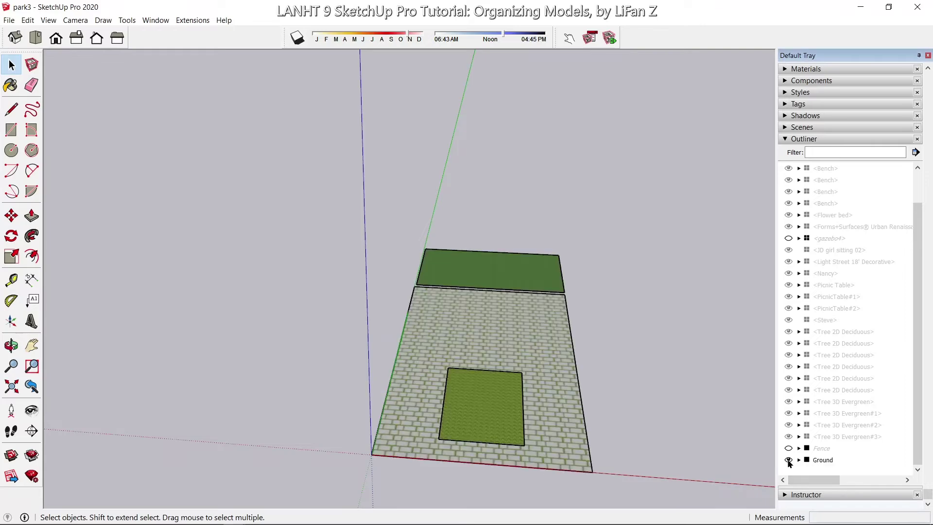
left_click(788, 448)
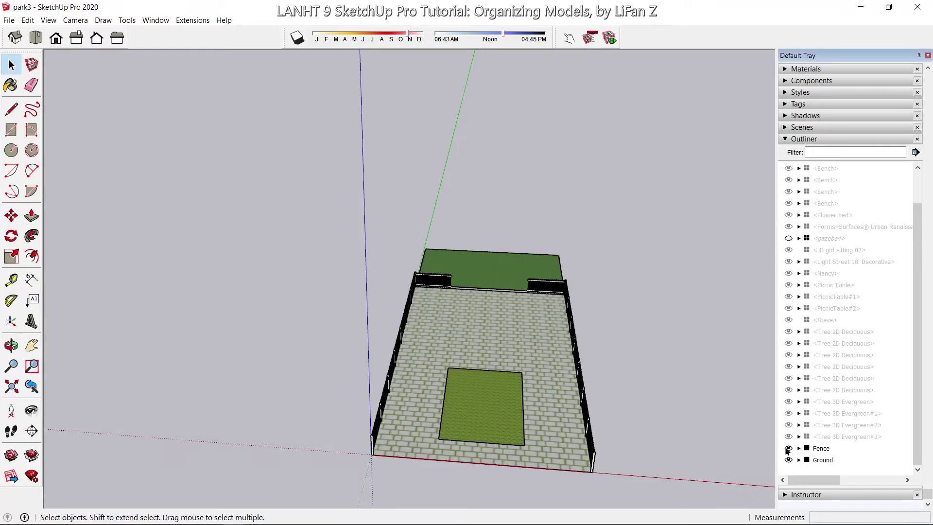
middle_click_drag(687, 330, 514, 284)
- Show the gazebo4 component again and bring up the Tags list
left_click(789, 238)
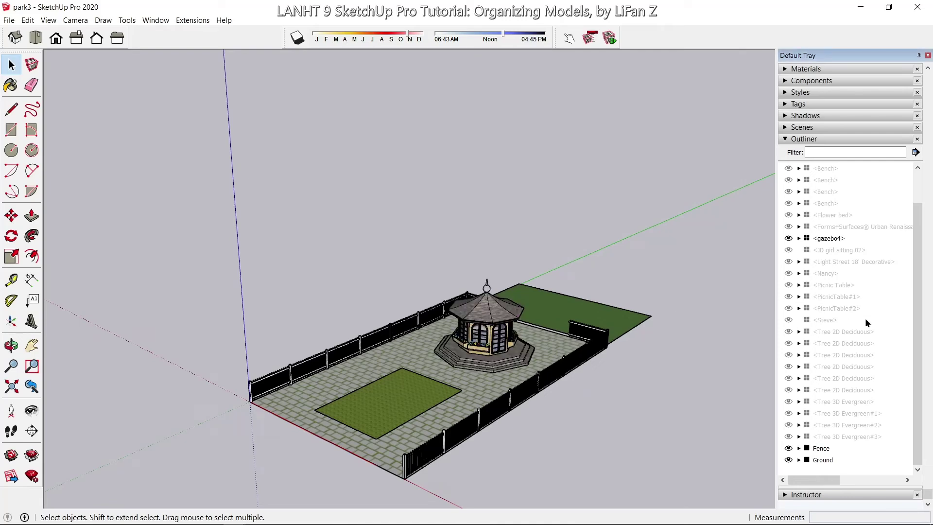
left_click_drag(922, 360, 909, 262)
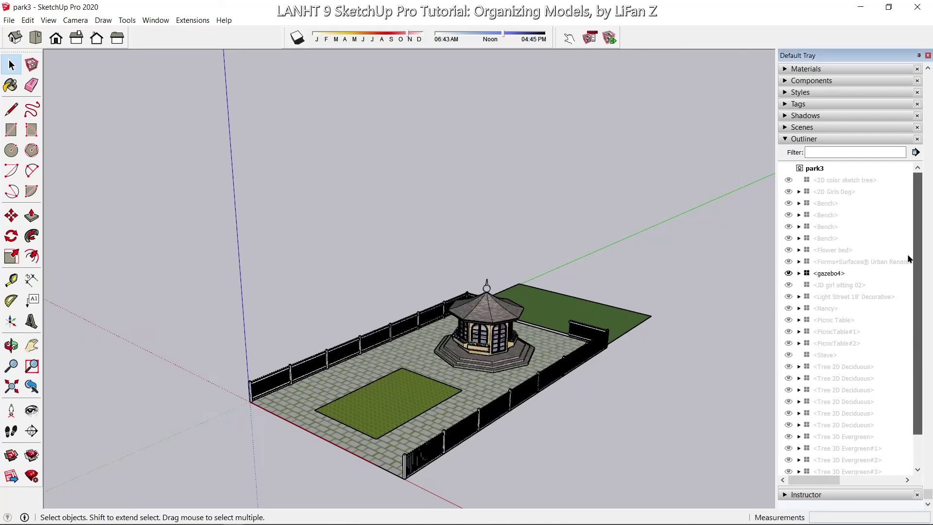
scroll(856, 233, "down", 1)
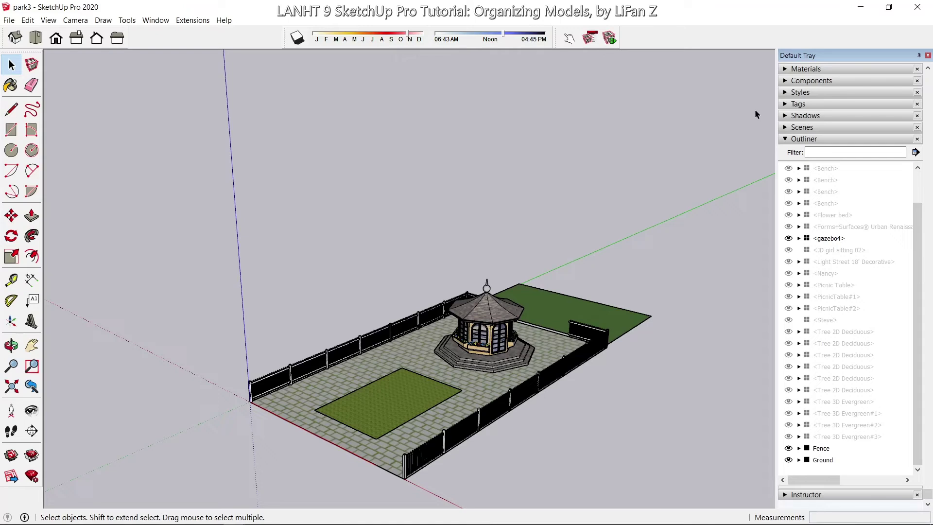
left_click(786, 104)
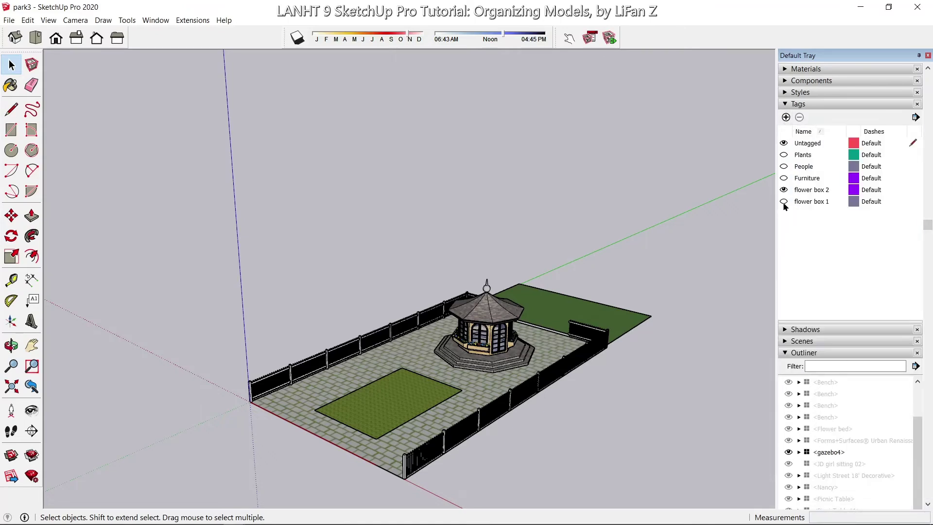
- Turn on the Furniture, People and Plants tags, then view the park from lower down
left_click(784, 178)
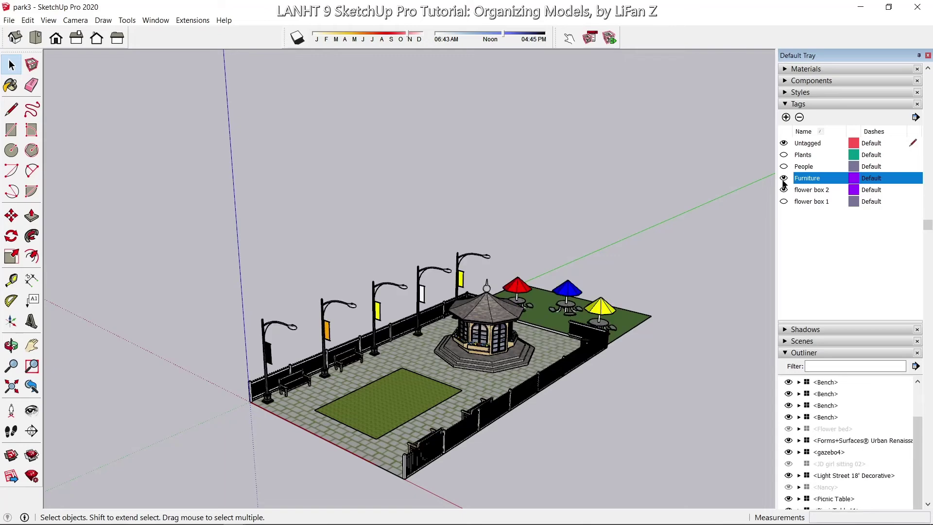
left_click(784, 167)
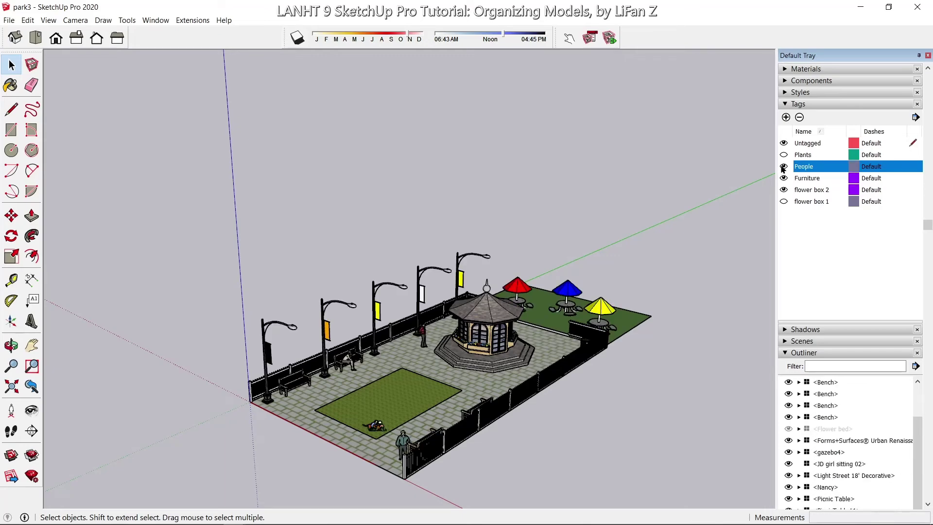
left_click(783, 155)
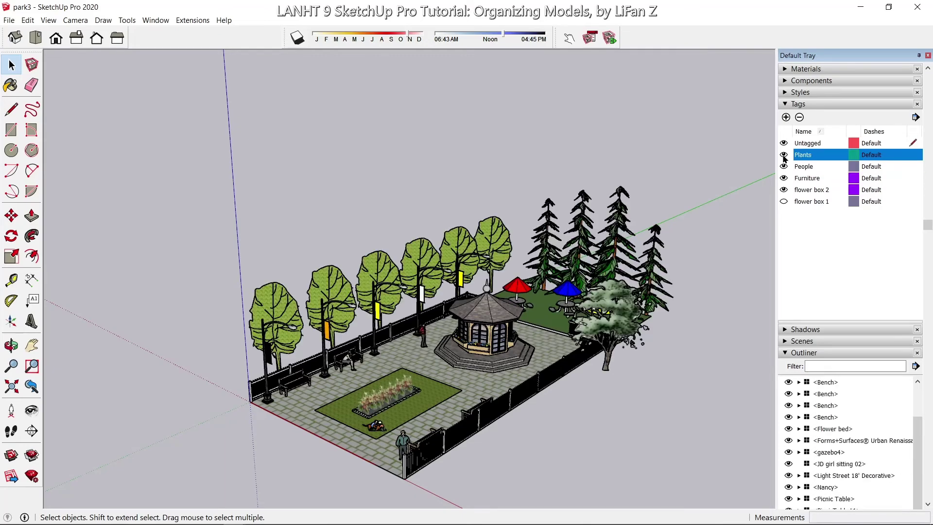
scroll(529, 402, "up", 3)
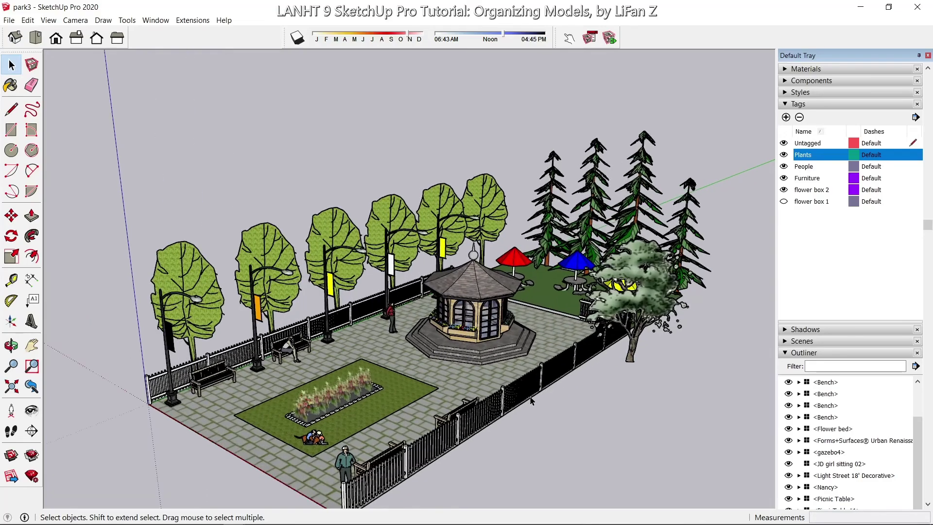
middle_click_drag(528, 413, 605, 384)
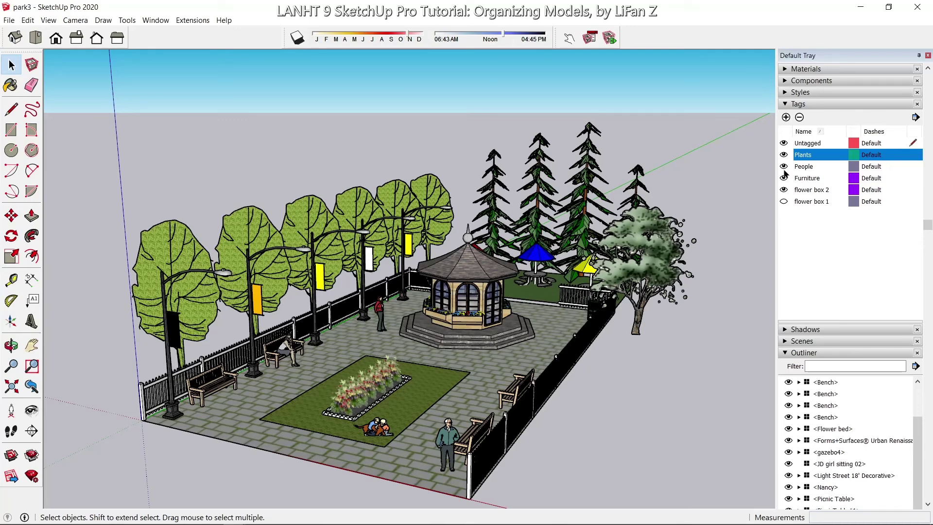
- Zoom in on the finished park with flower box 1 still hidden, and show the File menu
left_click(784, 200)
scroll(768, 157, "up", 2)
right_click(770, 161)
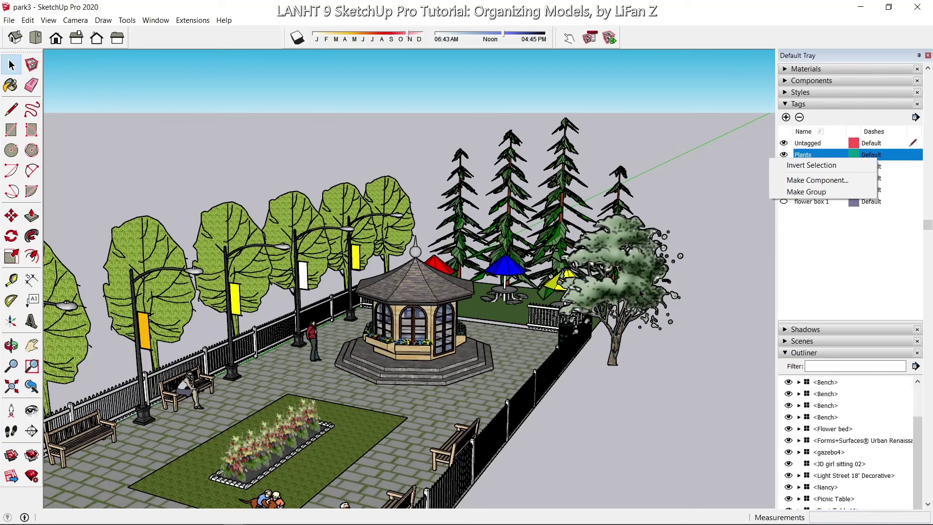
left_click(9, 20)
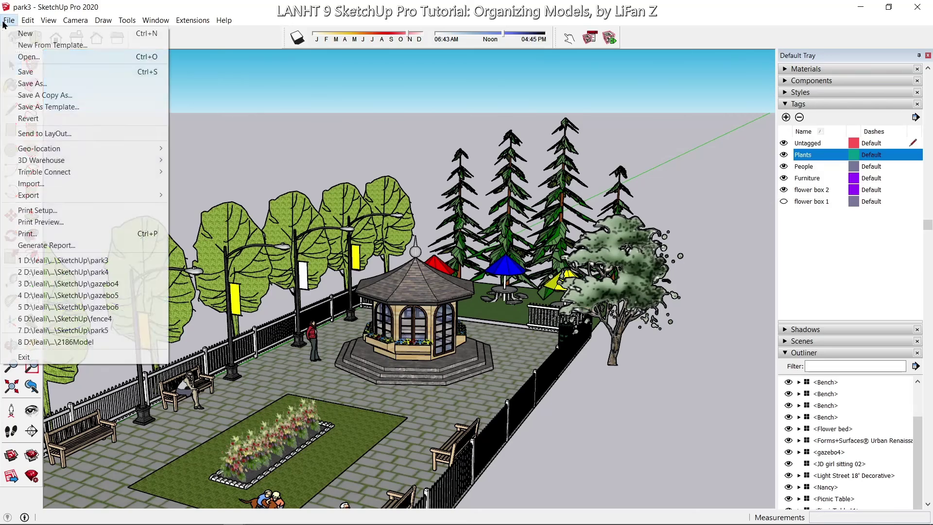